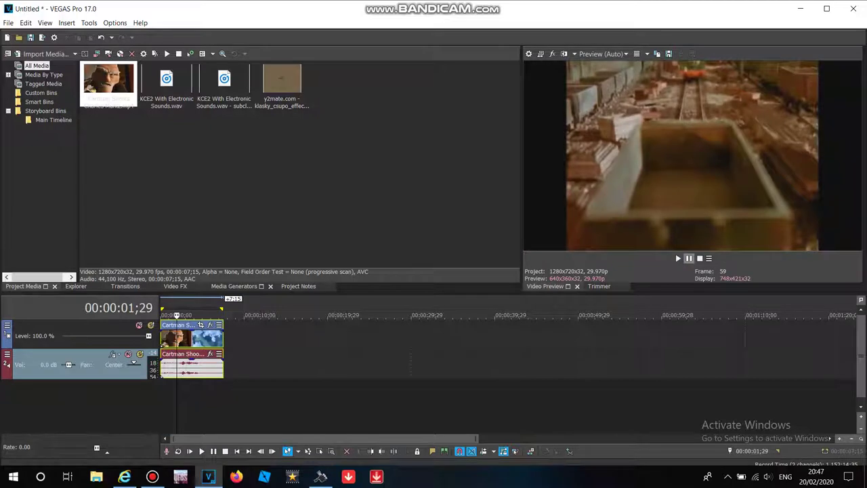
Step: Trim the end of the Cartman Shoots Charles Muntz clip to 00:00:02;00
left_click(272, 451)
left_click(261, 451)
right_click(202, 366)
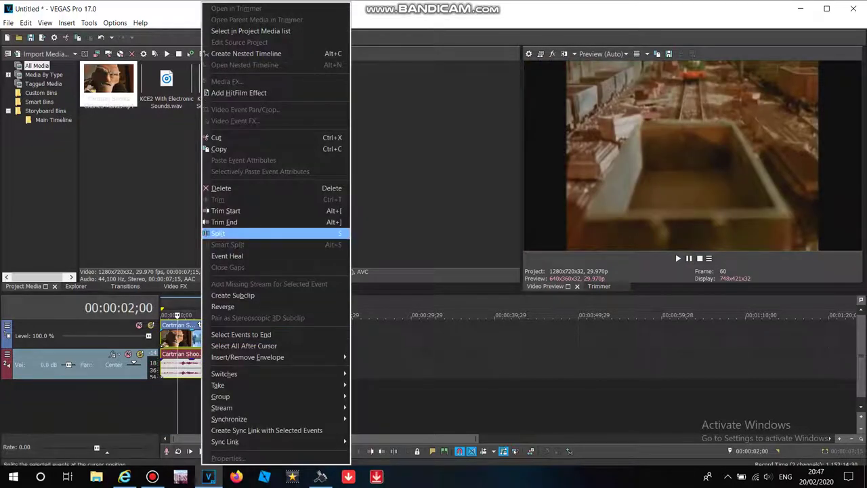
left_click(227, 222)
Step: Add the video Larry-Boy Shoots Tanner With a Gun Shrinker from Documents > EXPORT VEGAS to the timeline at 00:00:11;22
left_click(258, 315)
left_click(261, 197)
left_click(18, 37)
left_click(50, 149)
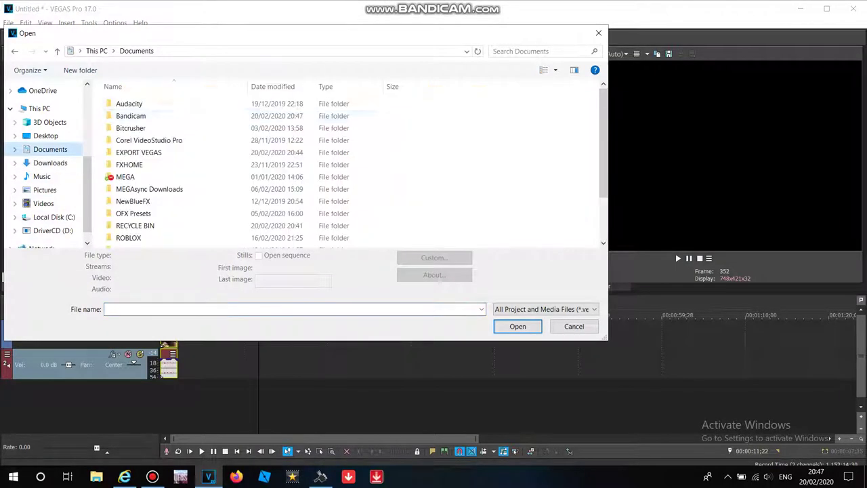
double_click(135, 153)
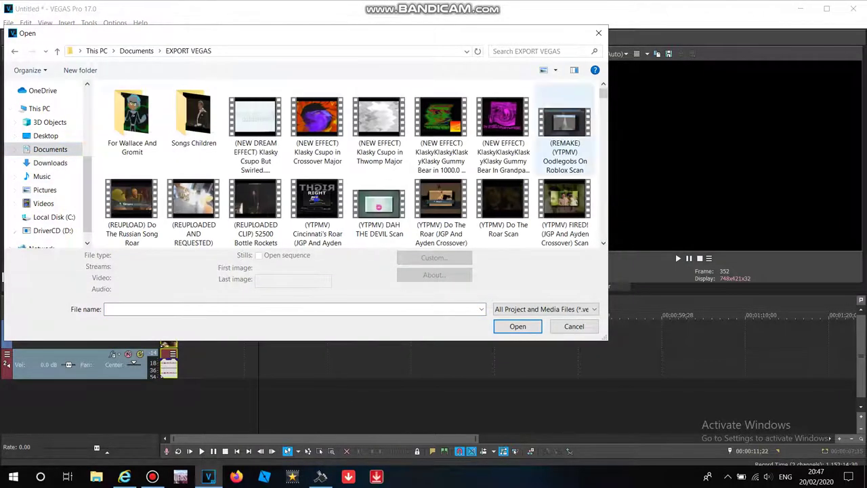
scroll(486, 86, "down", 15)
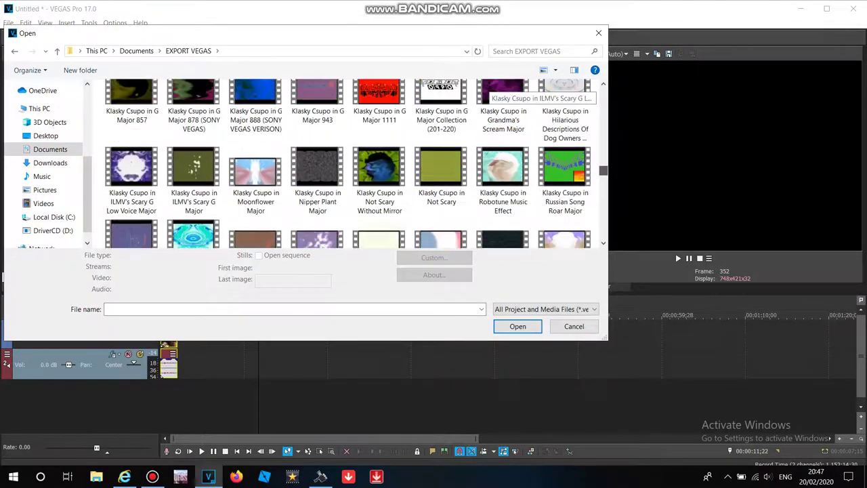
scroll(502, 91, "up", 10)
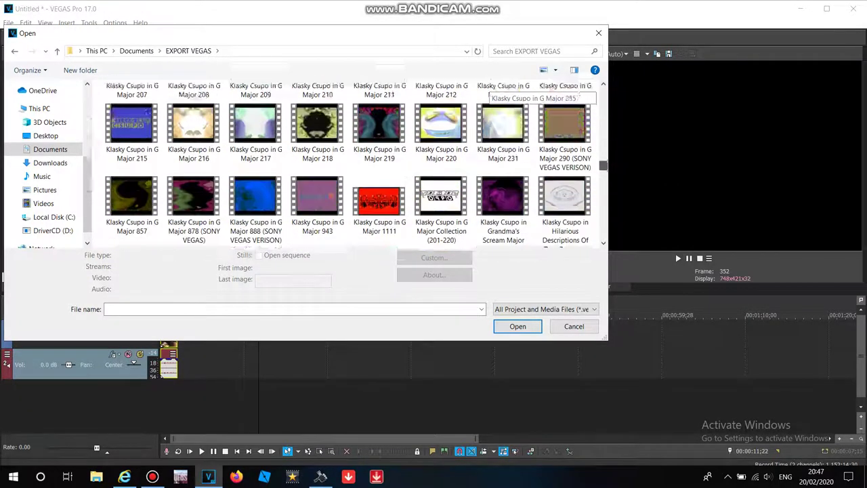
scroll(494, 88, "down", 5)
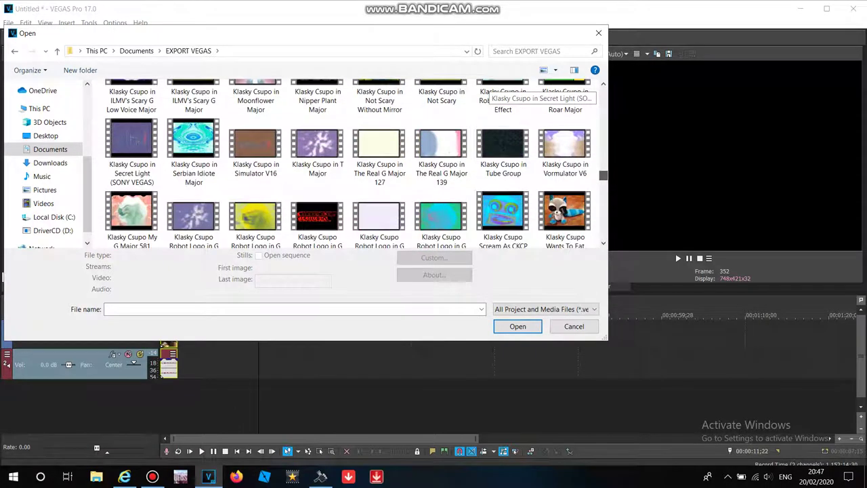
scroll(493, 88, "down", 4)
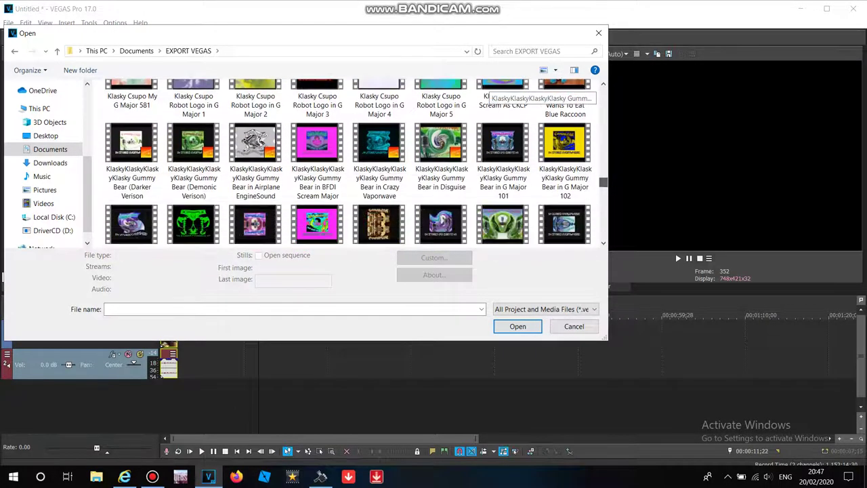
scroll(493, 92, "down", 6)
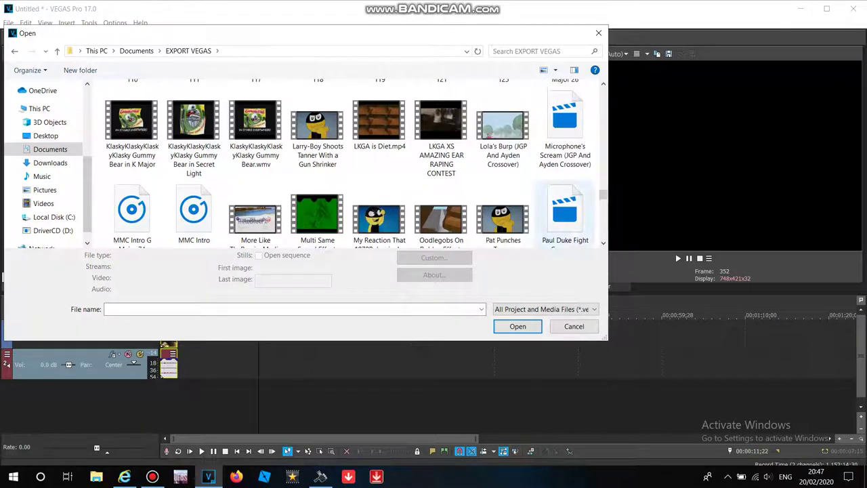
double_click(317, 126)
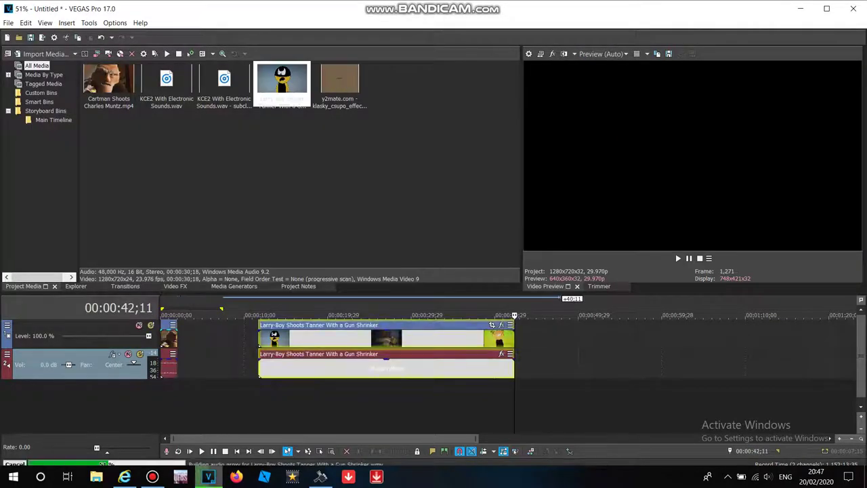
Step: Split the Larry-Boy clip at 00:00:18;20 and delete the part before the cut
left_click(303, 339)
left_click(311, 339)
left_click(319, 339)
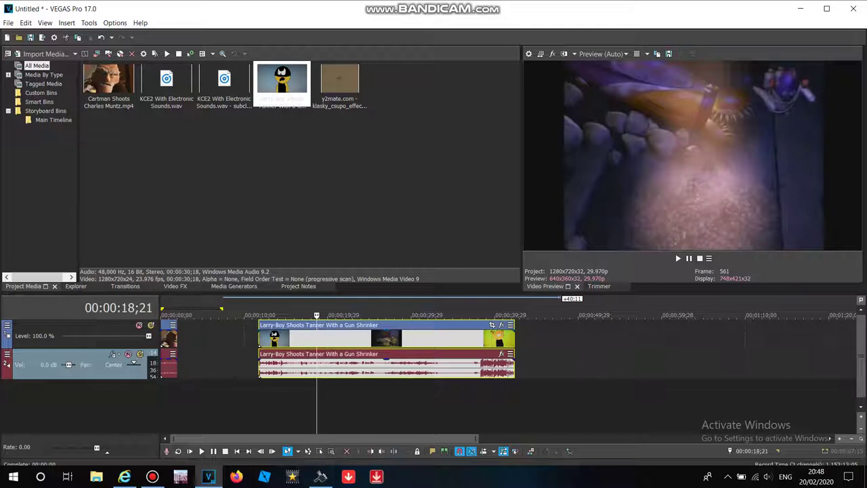
left_click(260, 451)
left_click(261, 450)
left_click(272, 450)
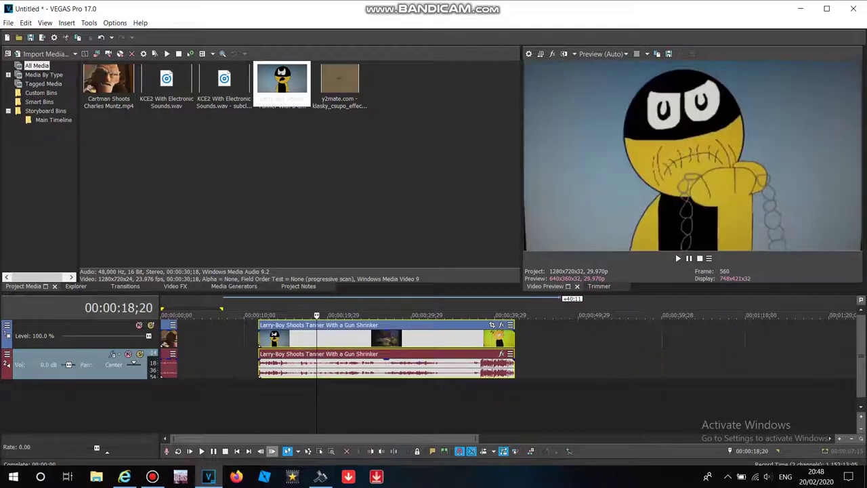
left_click(271, 451)
left_click(260, 451)
right_click(321, 366)
left_click(342, 234)
right_click(300, 337)
left_click(324, 189)
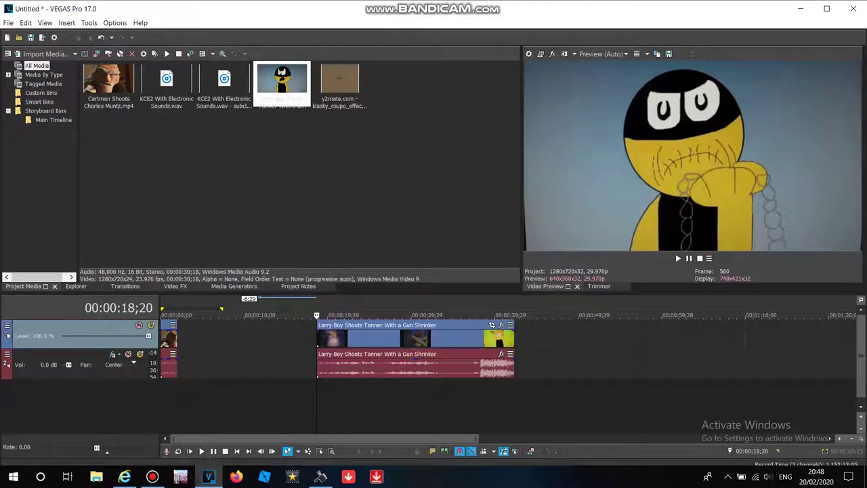
Step: Preview the remaining Larry-Boy clip and split it at the scene change at 00:00:21;18
key("space")
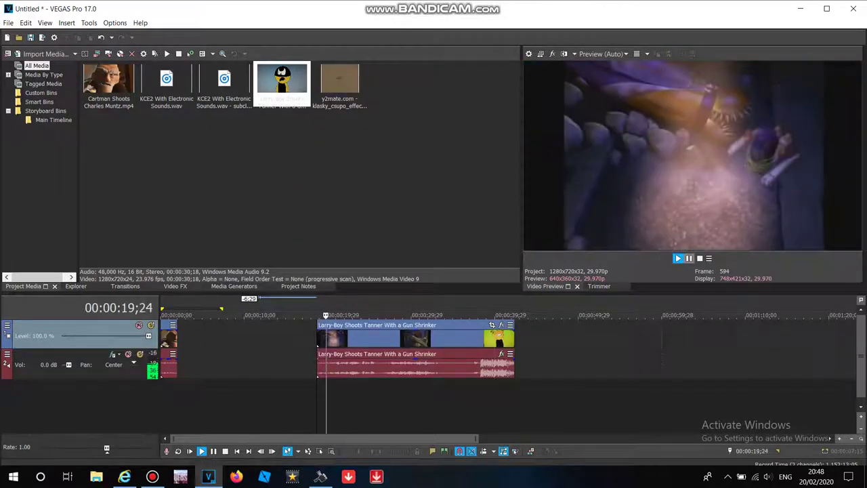
key("space")
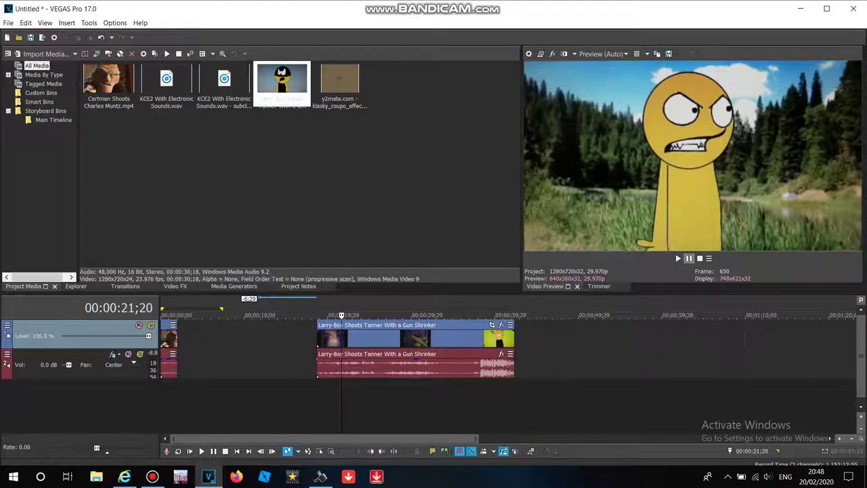
left_click(260, 450)
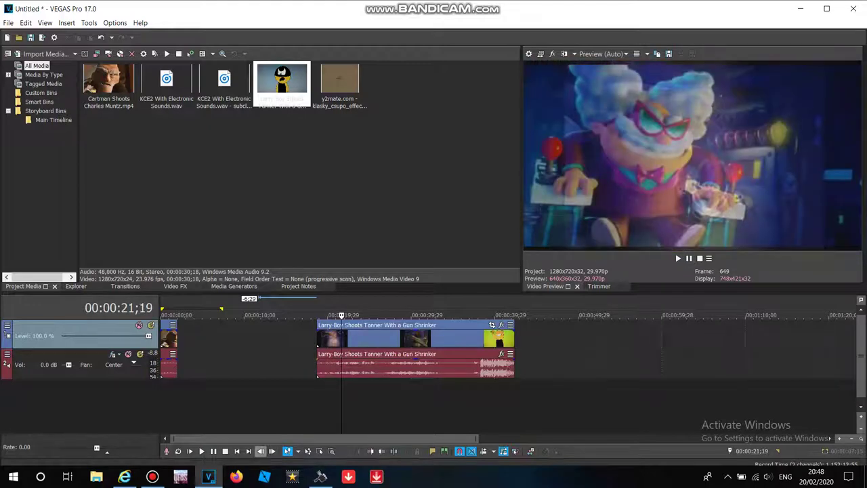
left_click(261, 451)
left_click(271, 451)
left_click(260, 450)
right_click(337, 338)
left_click(359, 234)
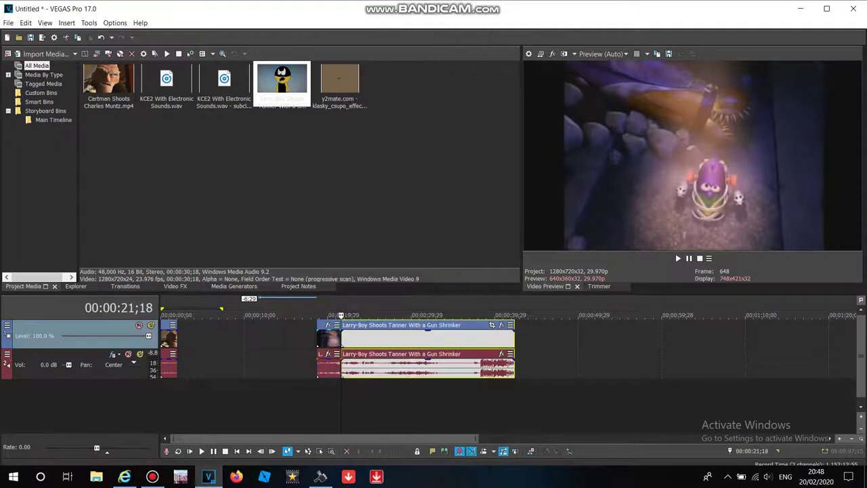
Step: Play on from the cut and split the Larry-Boy clip again at 00:00:23;10
left_click(678, 259)
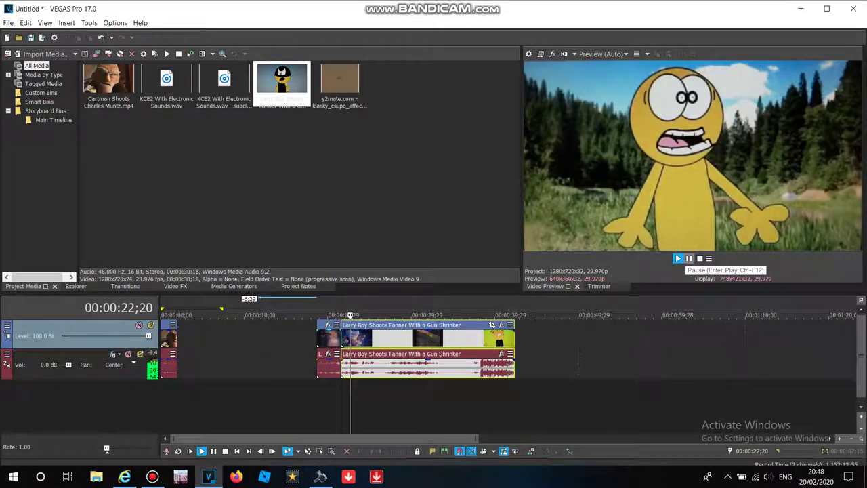
left_click(689, 258)
left_click(260, 451)
left_click(261, 451)
left_click(260, 451)
left_click(271, 451)
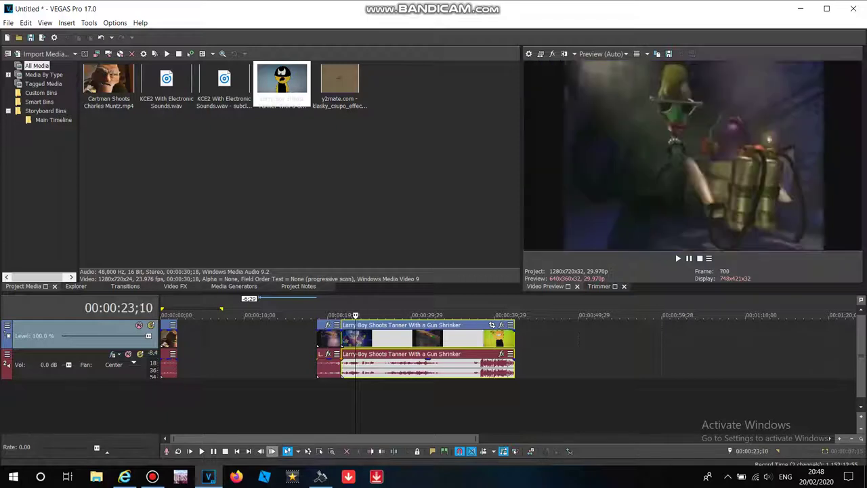
right_click(382, 339)
left_click(400, 233)
Step: Move the video of the Larry-Boy piece between 00:00:21;18 and 00:00:23;10 to a new track and delete that track, keeping its audio
left_click_drag(349, 338, 348, 396)
right_click(316, 390)
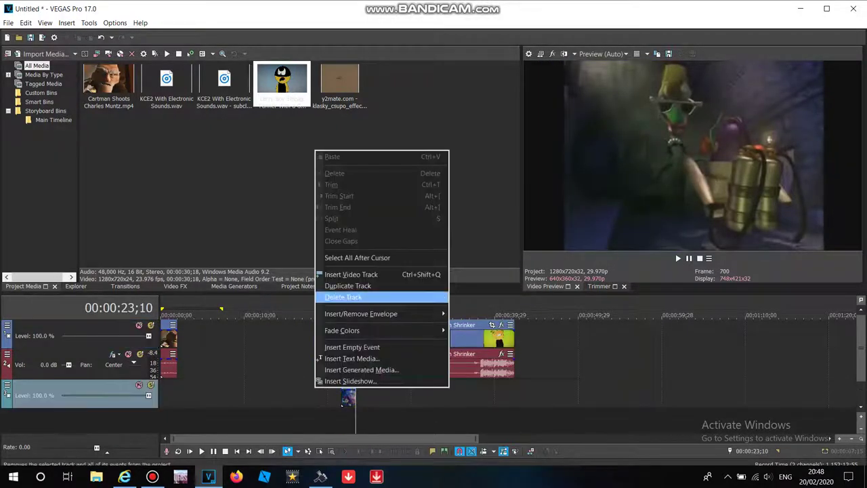
left_click(380, 295)
Step: Add the Gru Warns Charles Muntz video from Downloads to the timeline and move it past the end of the Larry-Boy clip
left_click(267, 347)
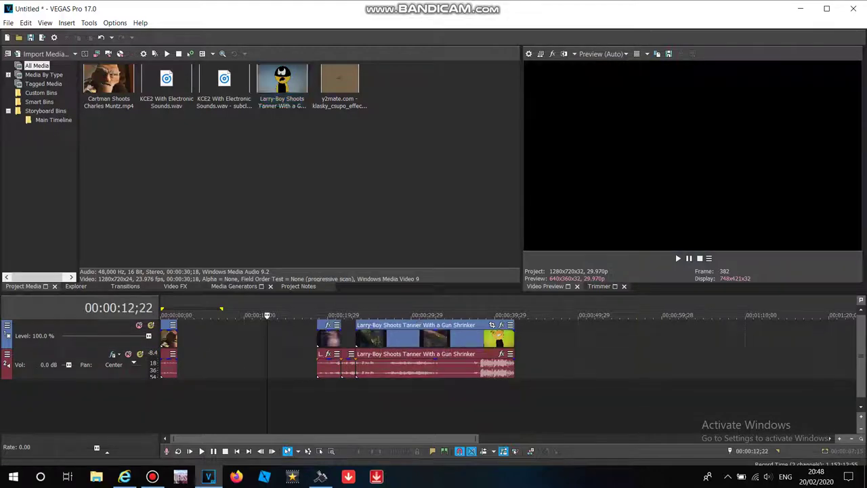
key("ctrl+o")
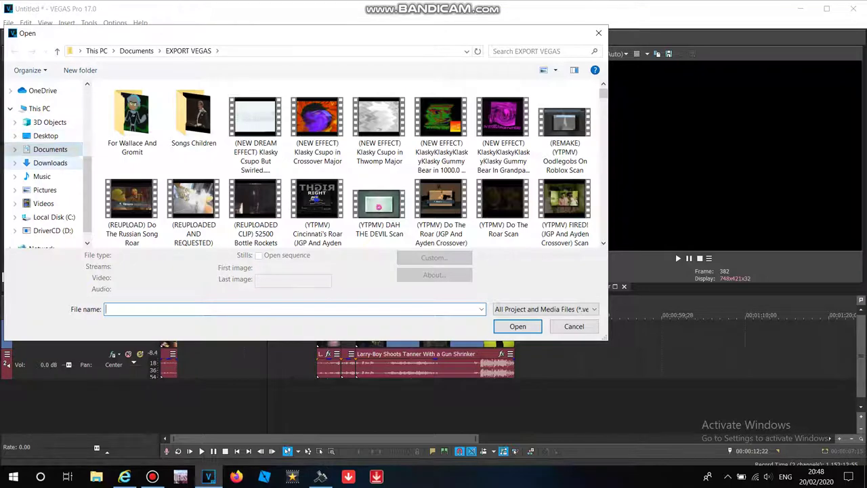
left_click(51, 162)
scroll(358, 164, "down", 10)
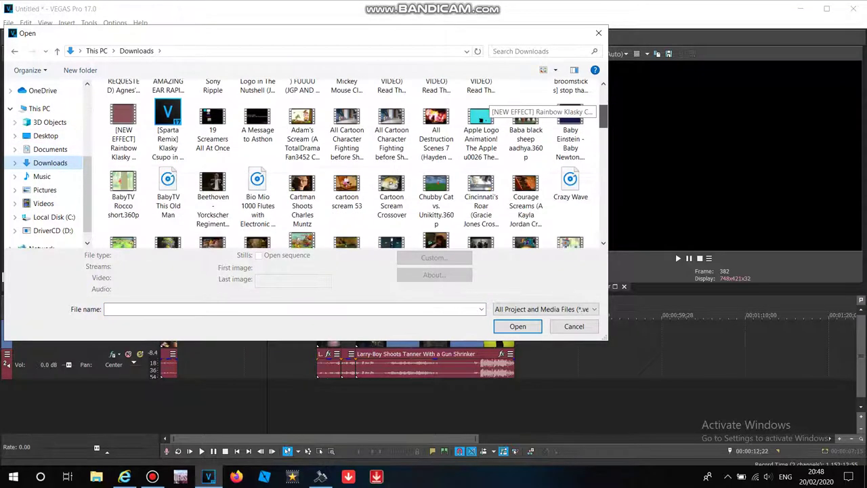
scroll(346, 163, "down", 1)
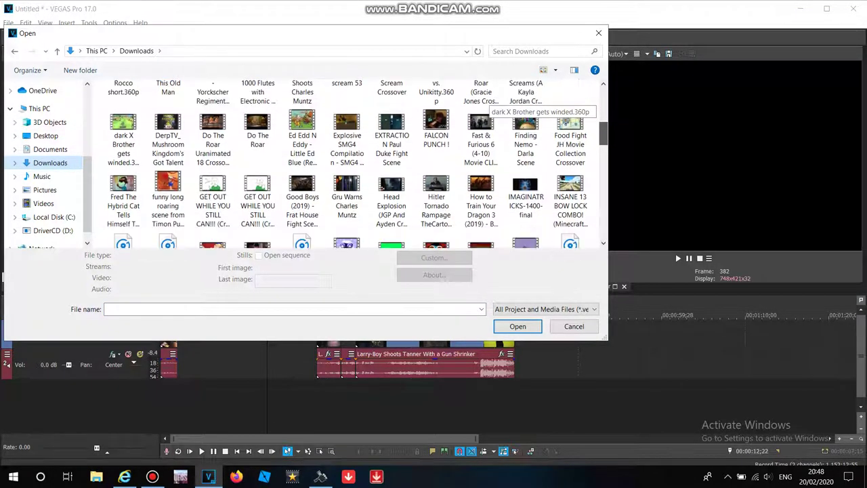
double_click(347, 193)
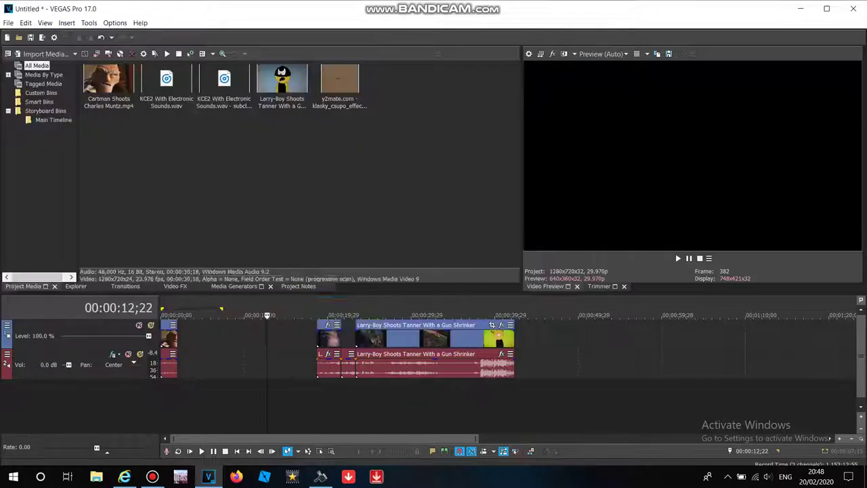
left_click_drag(306, 337, 633, 337)
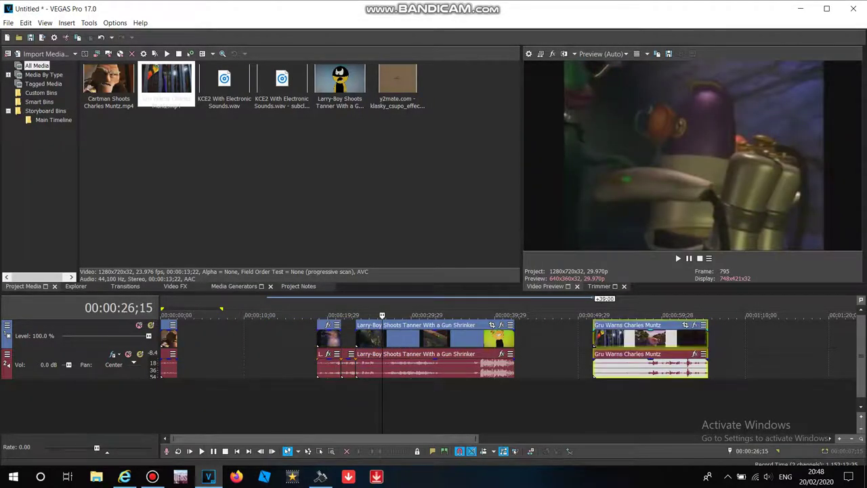
Step: Find the frame where the shot of Charles Muntz begins in the Gru clip and trim the clip's start to 00:00:58;27
left_click(643, 338)
left_click(677, 258)
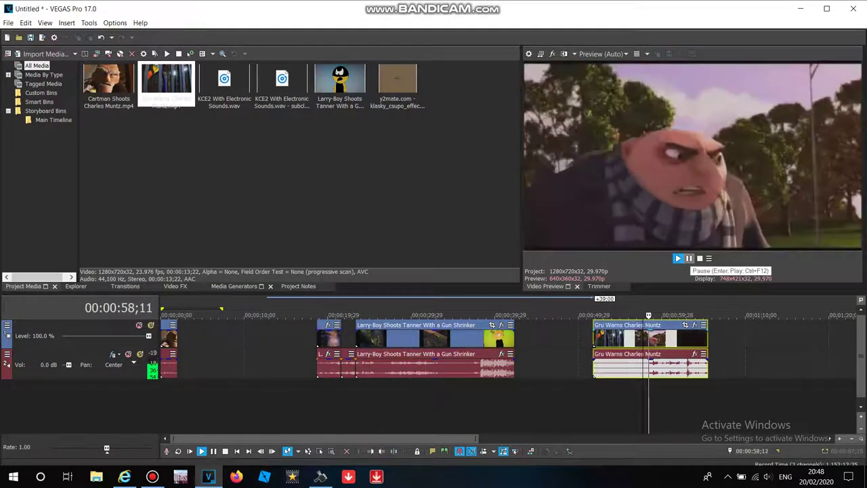
left_click(689, 258)
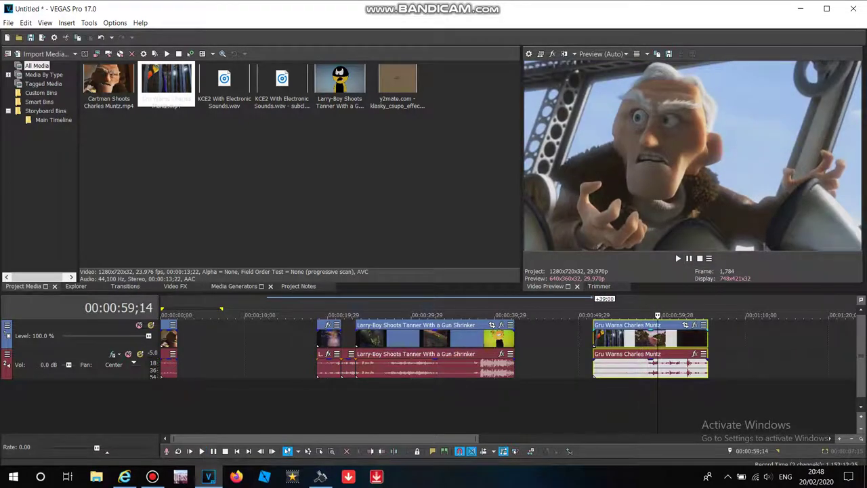
left_click(649, 337)
left_click(272, 452)
left_click(271, 451)
left_click(271, 452)
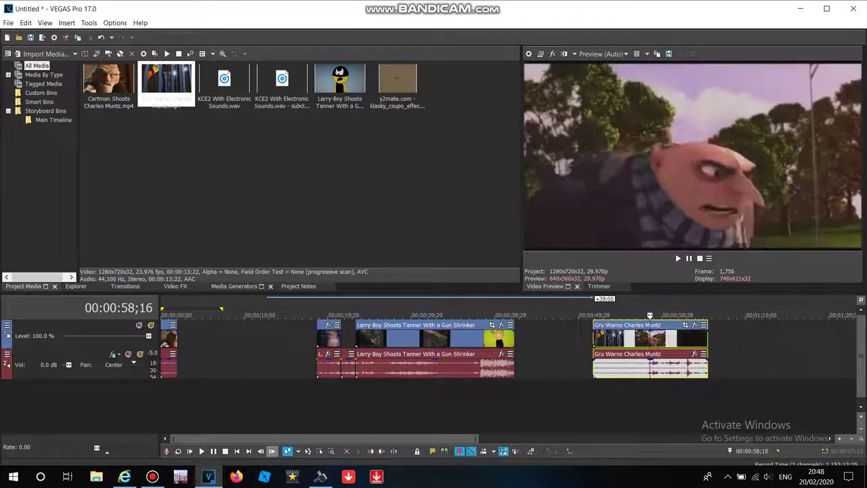
left_click(272, 450)
left_click(272, 450)
left_click(272, 450)
left_click(272, 450)
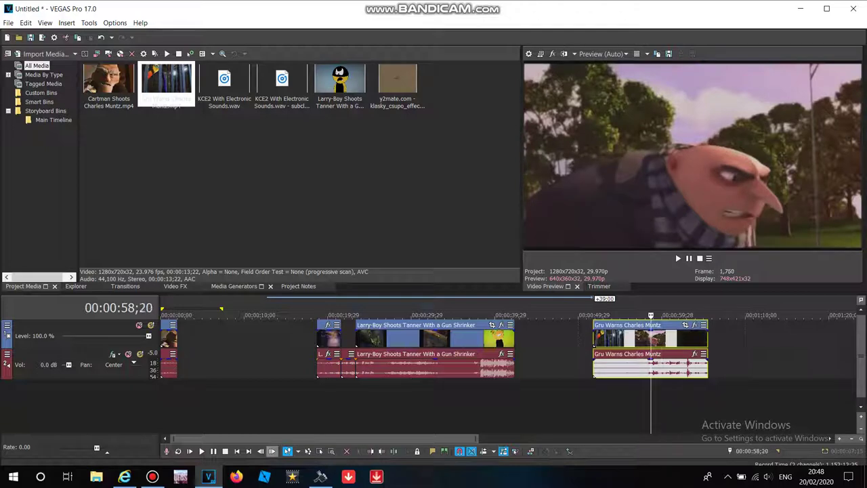
left_click(272, 451)
left_click(272, 450)
left_click(272, 451)
left_click(272, 451)
left_click(272, 450)
left_click(272, 451)
left_click(272, 451)
left_click(261, 451)
left_click(260, 451)
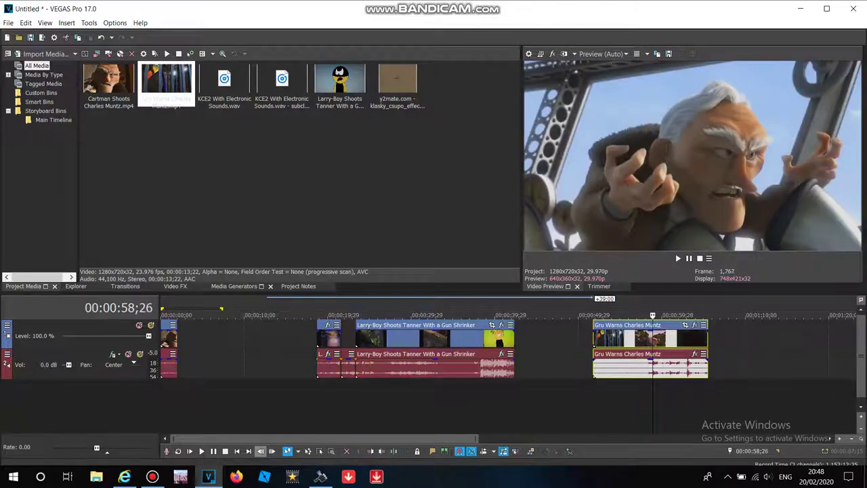
left_click(271, 450)
right_click(636, 335)
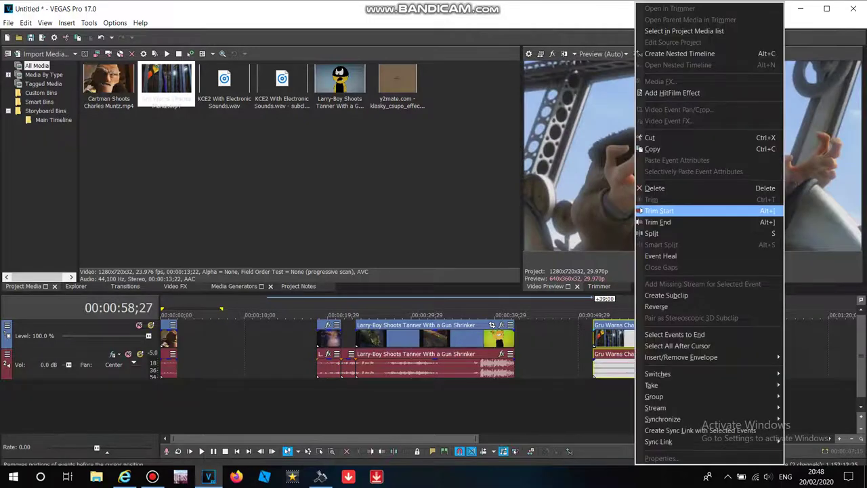
left_click(660, 210)
Step: Move the Gru clip's audio to a new audio track and split the clip at 00:01:00;08
left_click_drag(680, 366, 679, 396)
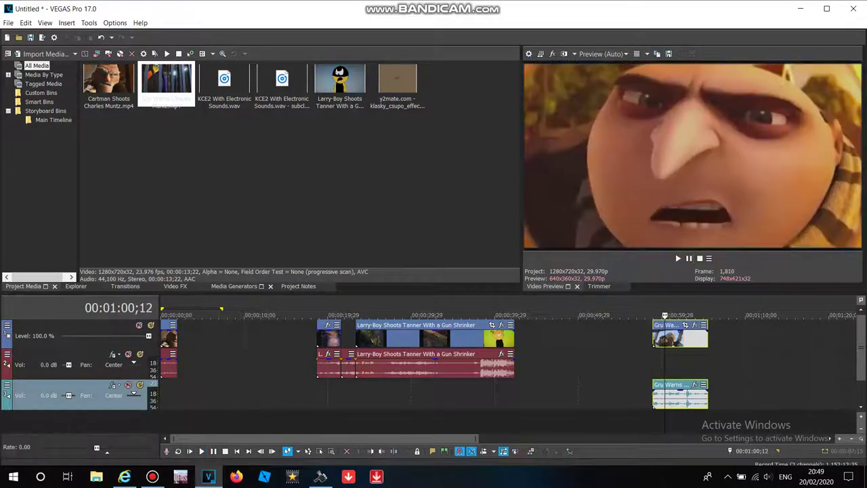
left_click(260, 450)
left_click(260, 450)
left_click(260, 451)
left_click(260, 450)
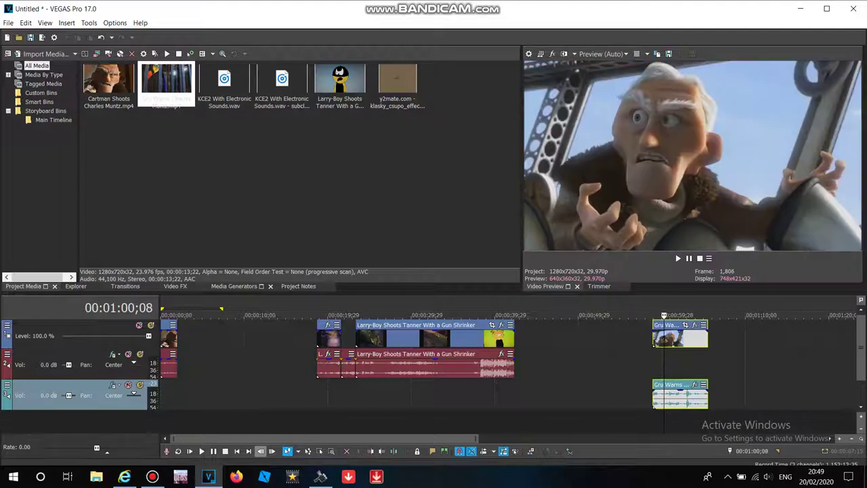
right_click(693, 338)
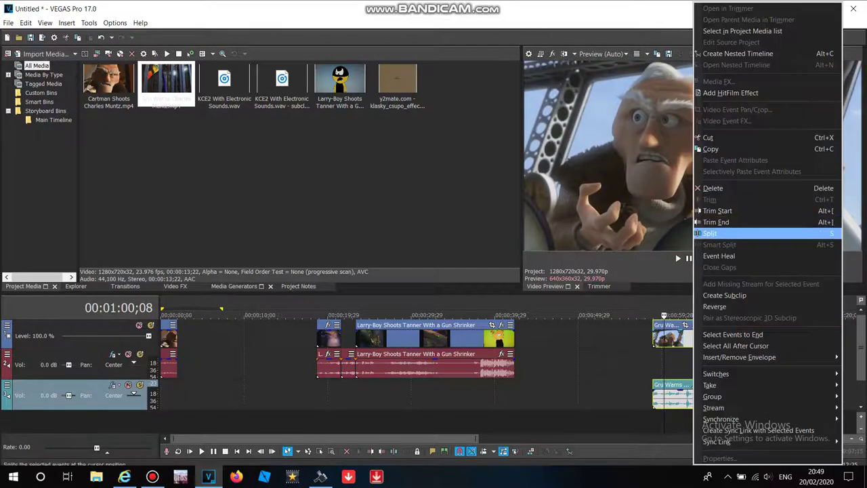
left_click(716, 233)
Step: Shift the short first Gru piece toward the Larry-Boy clip, and remove its audio by moving it to a new track and deleting that track
left_click_drag(654, 337, 562, 337)
left_click_drag(562, 398, 543, 421)
right_click(571, 402)
left_click(597, 321)
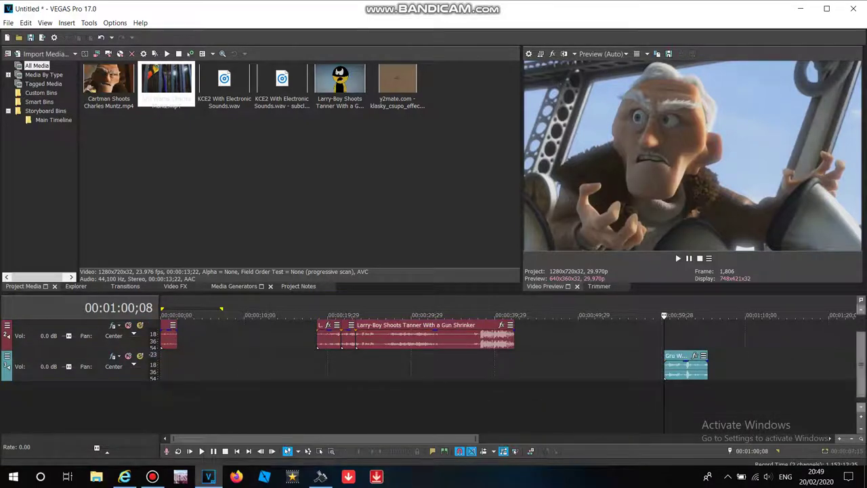
Step: Lengthen the end of the short Gru video piece by 13 frames to meet the next Larry-Boy piece
left_click_drag(861, 365, 861, 346)
left_click(560, 366)
left_click_drag(543, 336, 355, 337)
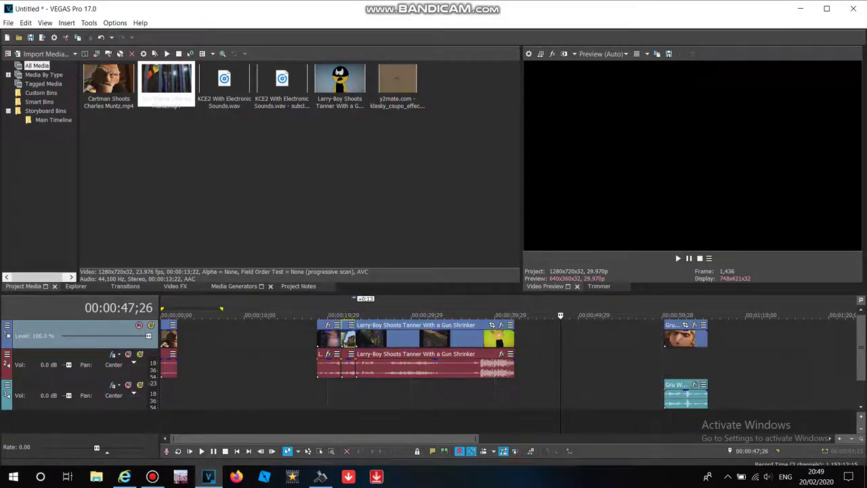
Step: Find the frame right after the close-up eye shot in the remaining Gru clip and trim the clip's start to 00:01:03;21
left_click(688, 316)
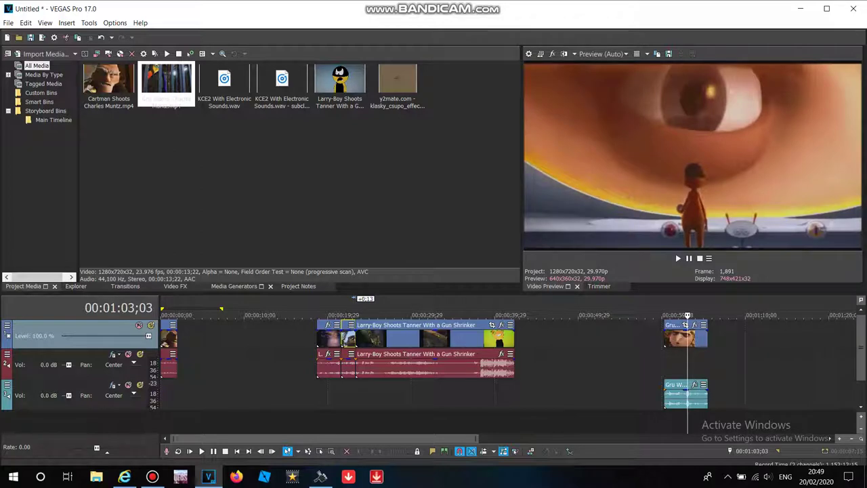
left_click(694, 316)
left_click(690, 315)
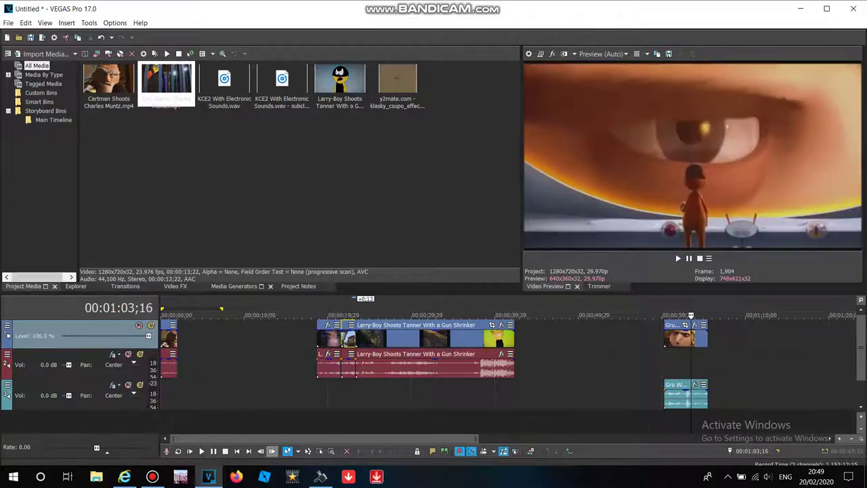
left_click(273, 451)
left_click(272, 451)
left_click(261, 452)
left_click(261, 451)
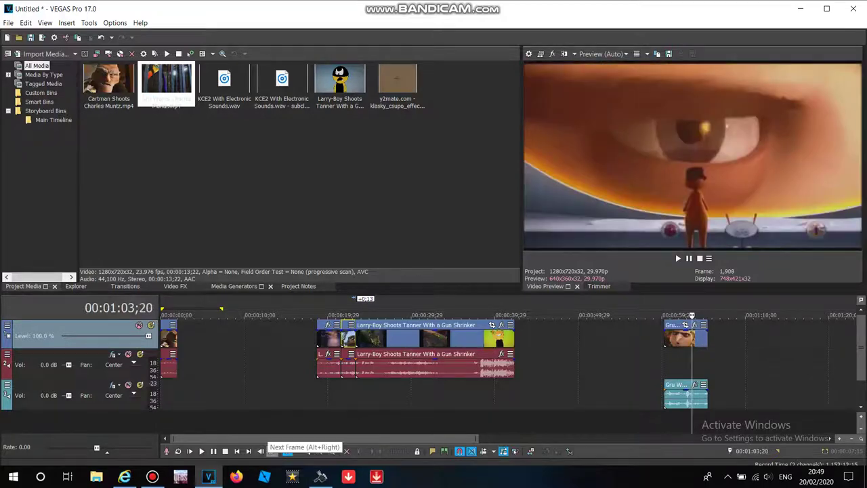
left_click(272, 451)
right_click(666, 346)
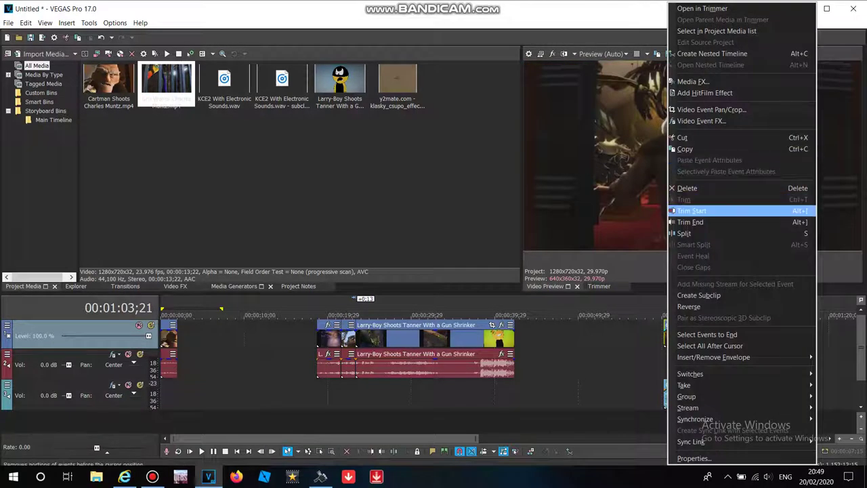
left_click(739, 208)
Step: Trim the long Larry-Boy clip's end to 00:00:38;09 and place the remaining Gru piece directly after it, with its audio on the Larry-Boy audio track
left_click(201, 451)
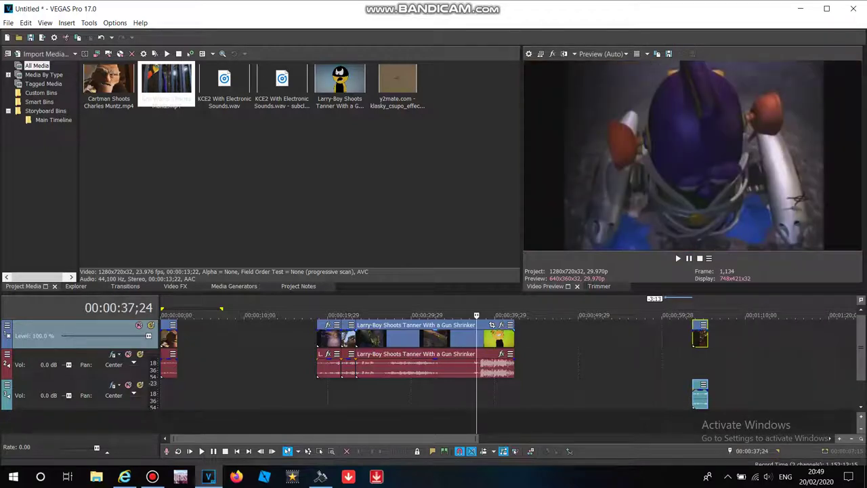
left_click(689, 258)
left_click(689, 258)
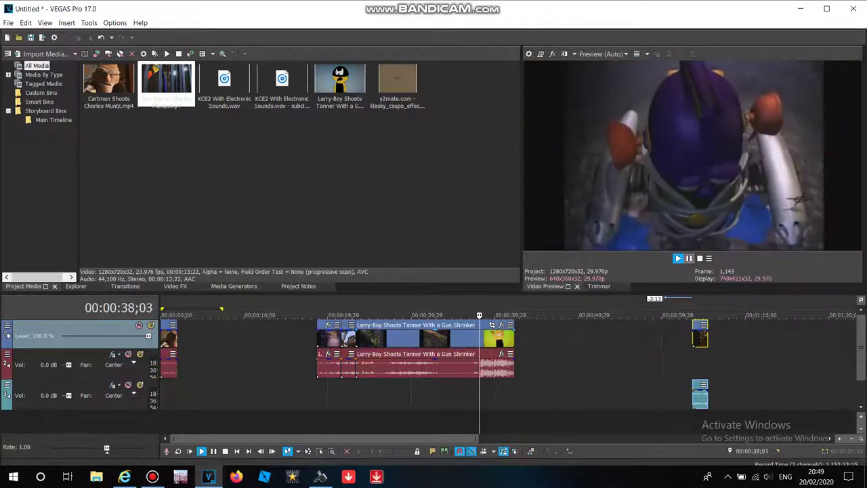
left_click(689, 258)
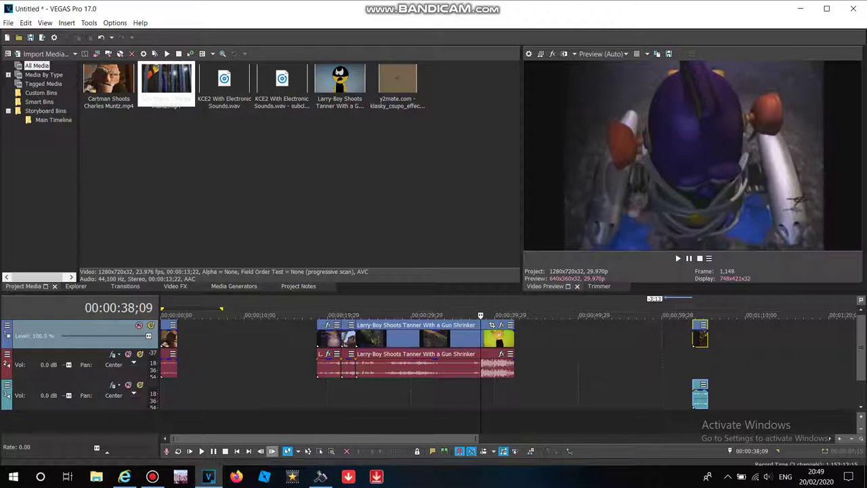
left_click(271, 451)
left_click(261, 451)
right_click(465, 337)
left_click(488, 222)
left_click_drag(701, 397, 489, 367)
left_click(542, 393)
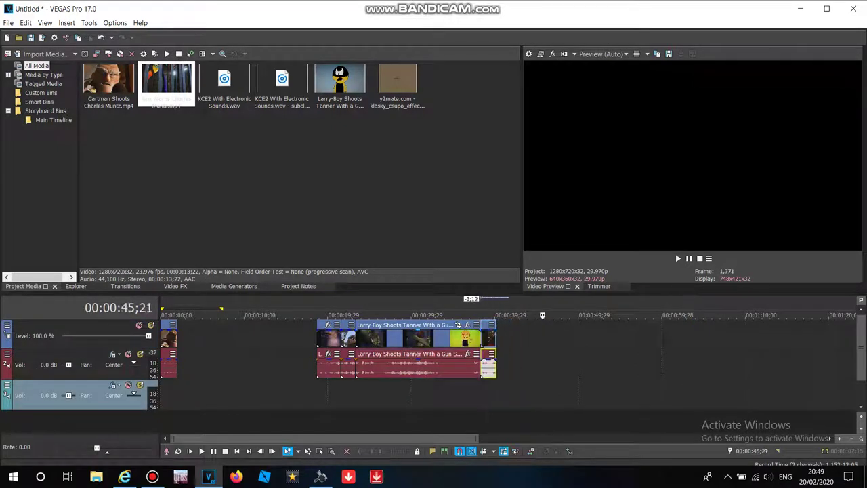
Step: Find the last frame before the "...Tippy!" caption appears in the Larry-Boy clip and split the clip at 00:00:25;10
left_click(404, 394)
left_click(398, 394)
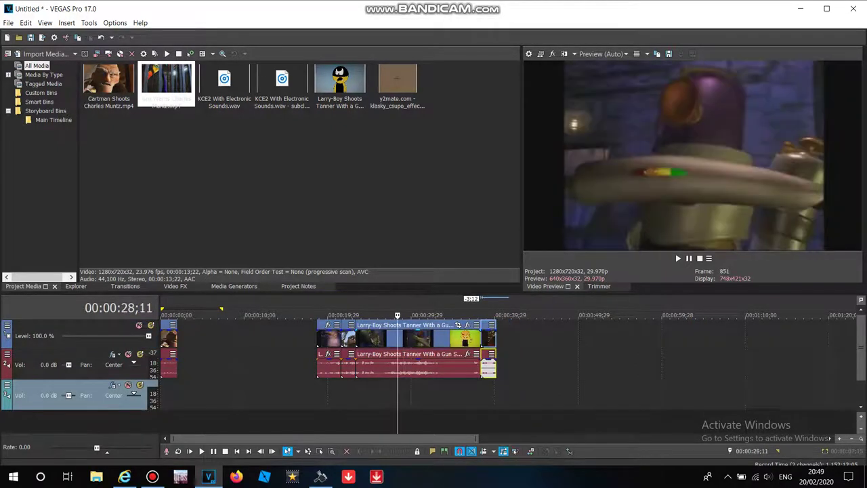
left_click(386, 395)
key("space")
key("Return")
left_click(363, 394)
key("space")
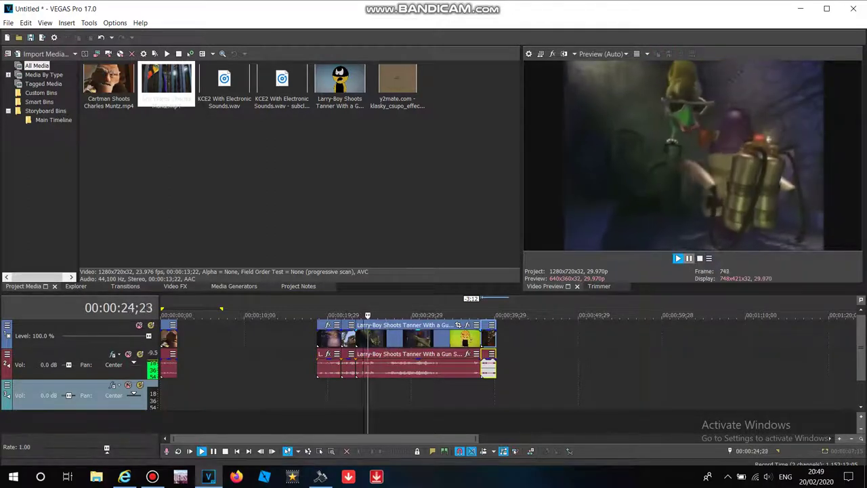
key("Return")
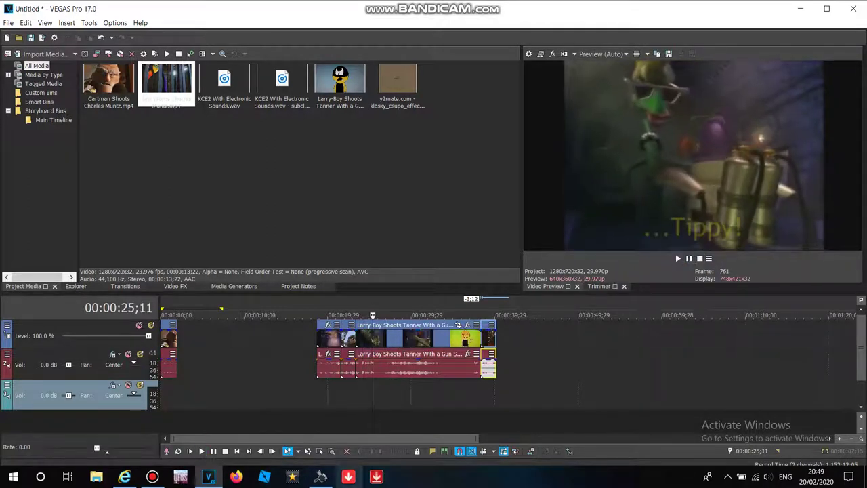
left_click(260, 451)
right_click(377, 339)
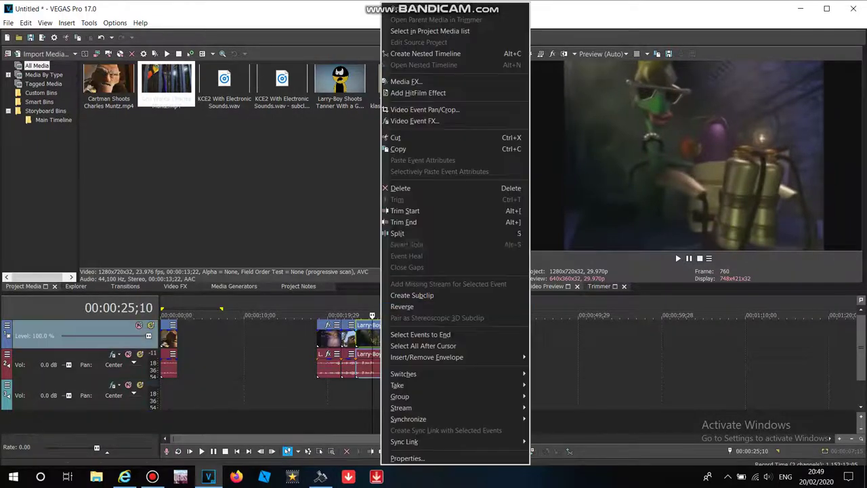
left_click(400, 231)
Step: Find the frame where the "...Tippy!" caption has gone and split the Larry-Boy clip at 00:00:26;00
key("Return")
key("Return")
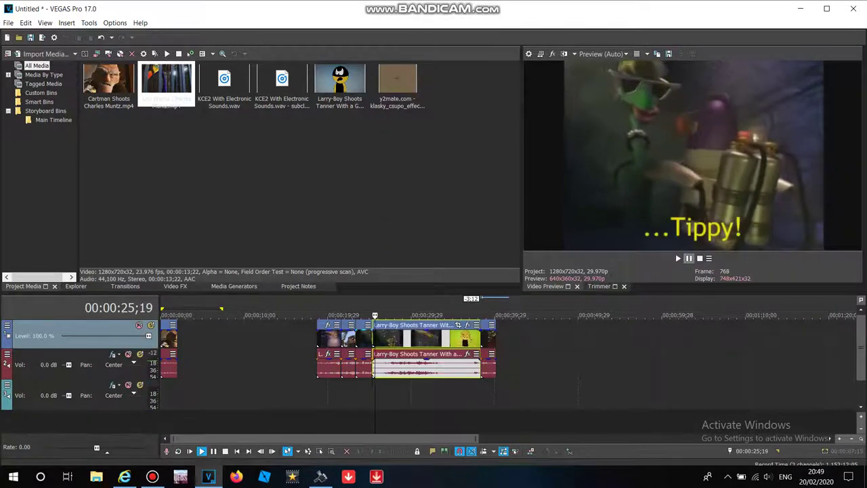
key("Right")
key("Right")
key("Right")
key("Right")
key("Right")
key("Right")
key("Right")
key("Right")
key("Right")
key("Right")
key("Right")
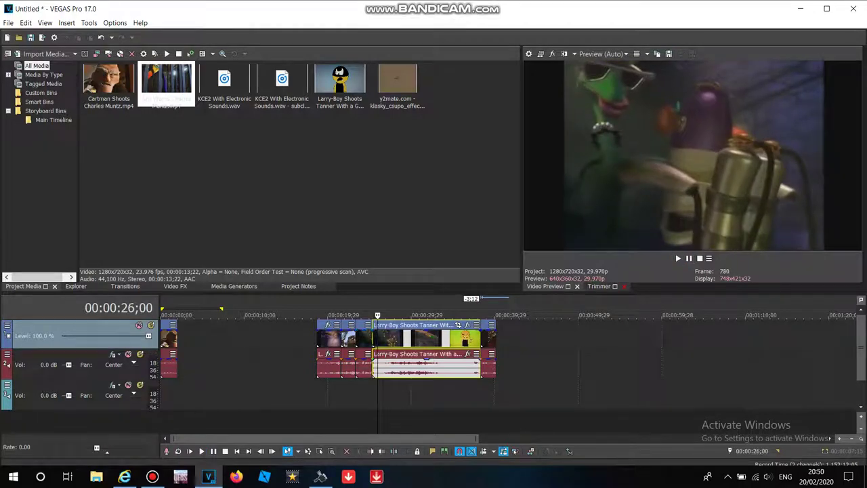
right_click(390, 338)
left_click(413, 233)
Step: Insert a new video track and add a black Solid Color to it, shortened to cover only the captioned Larry-Boy piece
left_click(516, 335)
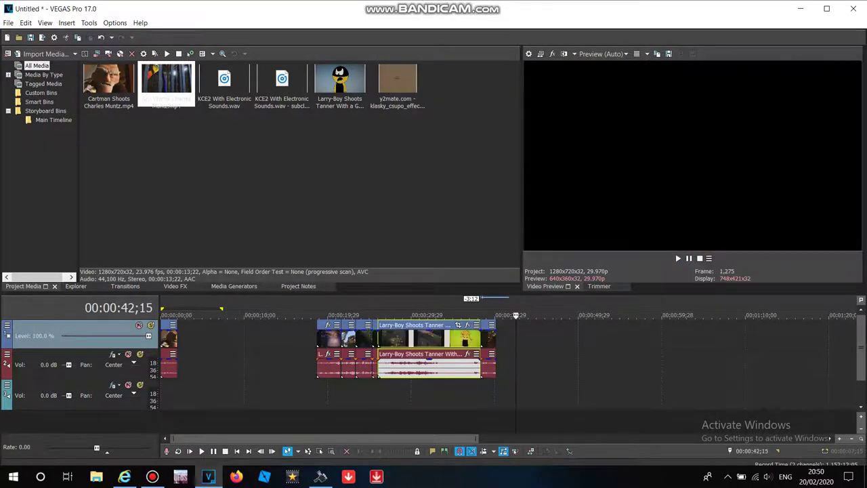
right_click(506, 336)
left_click(542, 223)
left_click(234, 286)
left_click(48, 81)
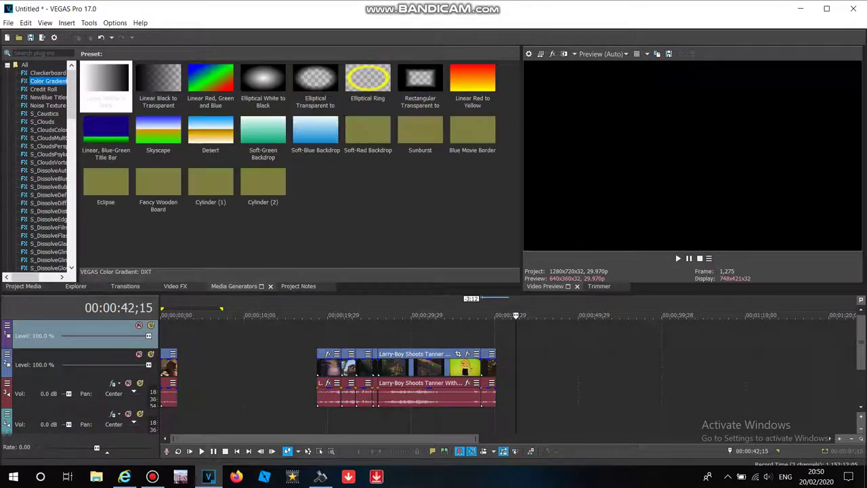
left_click_drag(72, 99, 72, 243)
left_click(46, 187)
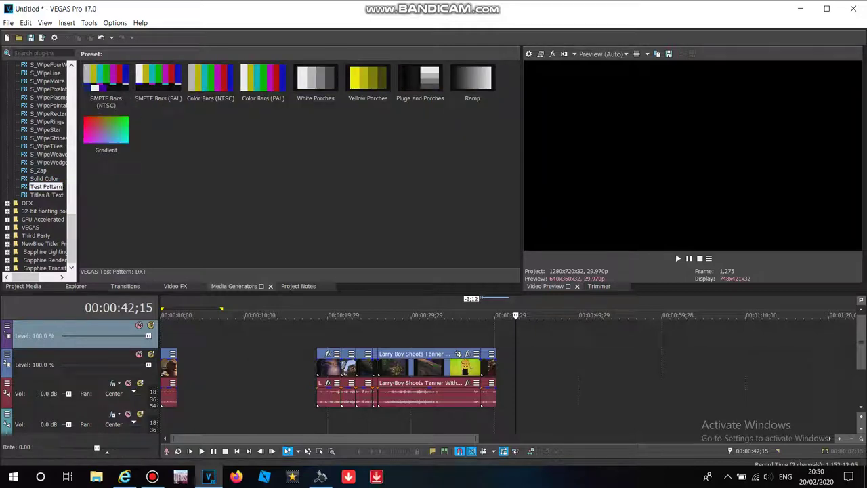
left_click(44, 179)
left_click_drag(159, 79, 372, 334)
left_click(630, 132)
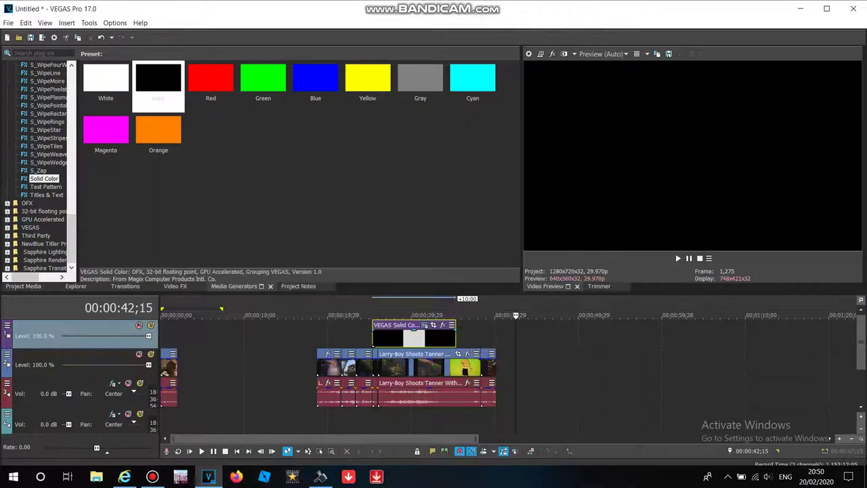
left_click_drag(454, 329, 378, 331)
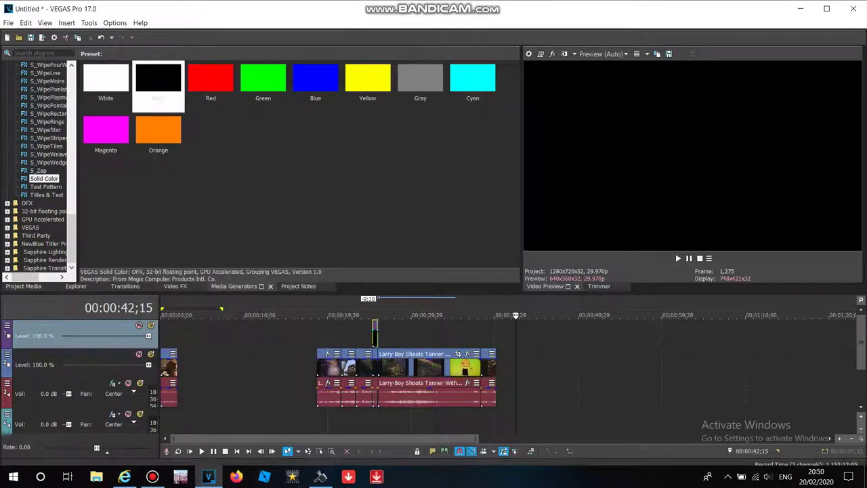
Step: Mask the black solid in Event Pan/Crop with a rectangle over the "...Tippy!" caption, centred at about X 636.5, Y 627.1
scroll(378, 332, "up", 3)
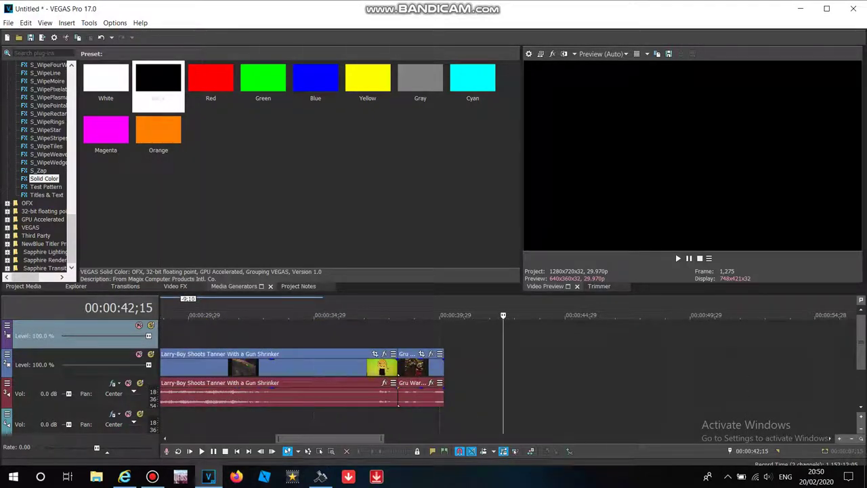
left_click(164, 439)
left_click(309, 335)
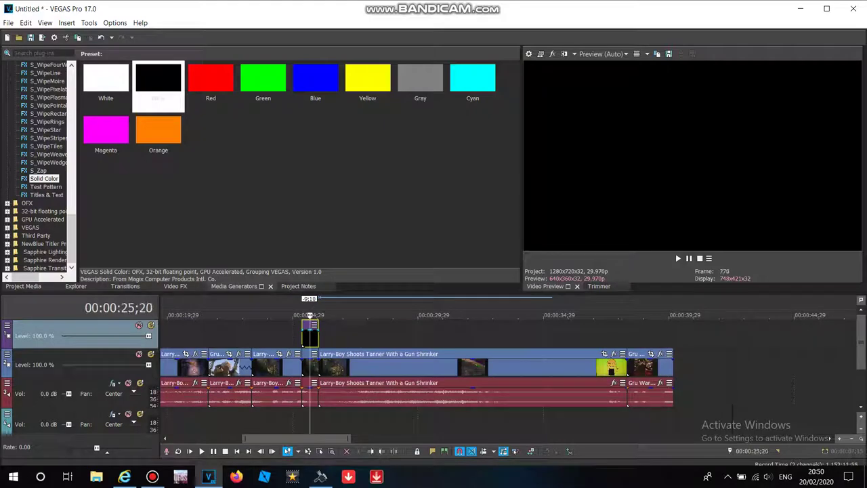
right_click(313, 336)
left_click(358, 154)
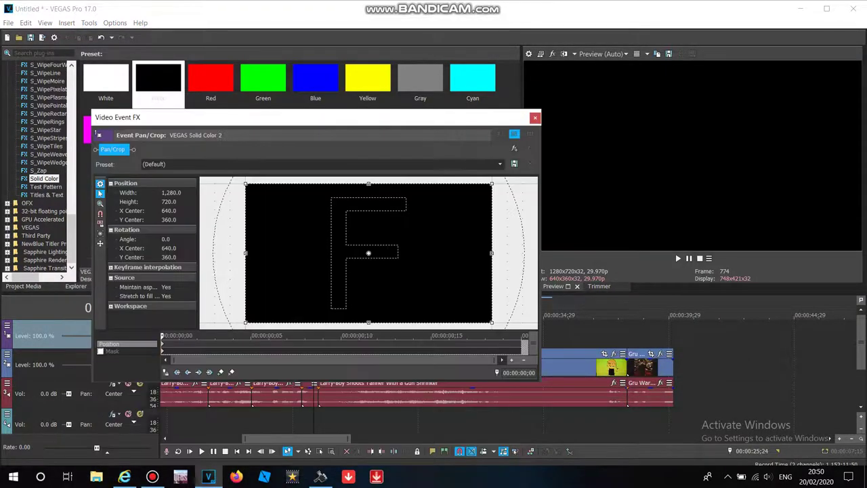
left_click(101, 351)
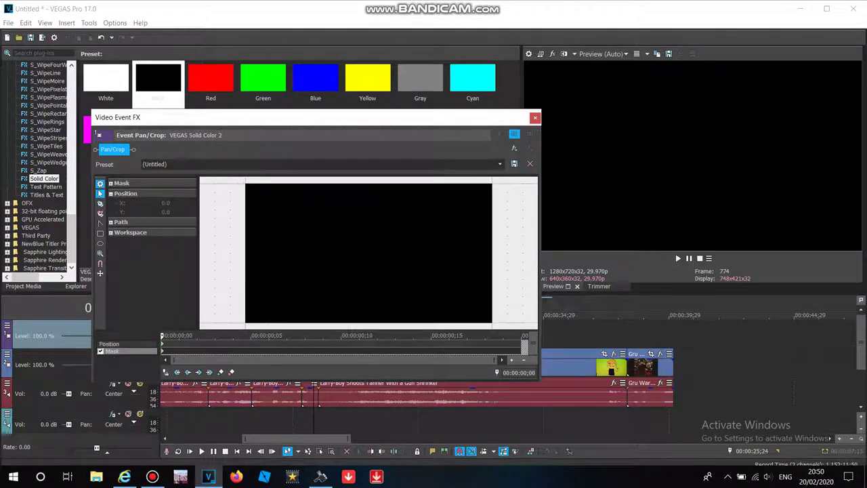
left_click(344, 285)
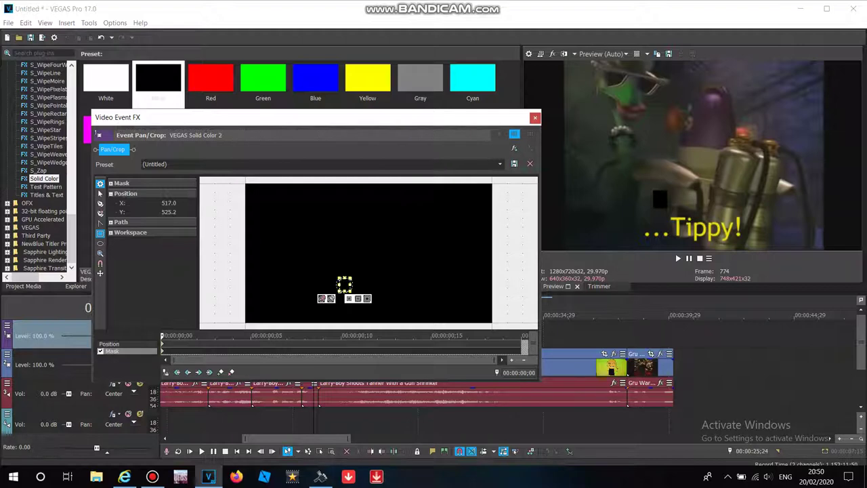
left_click_drag(345, 284, 368, 305)
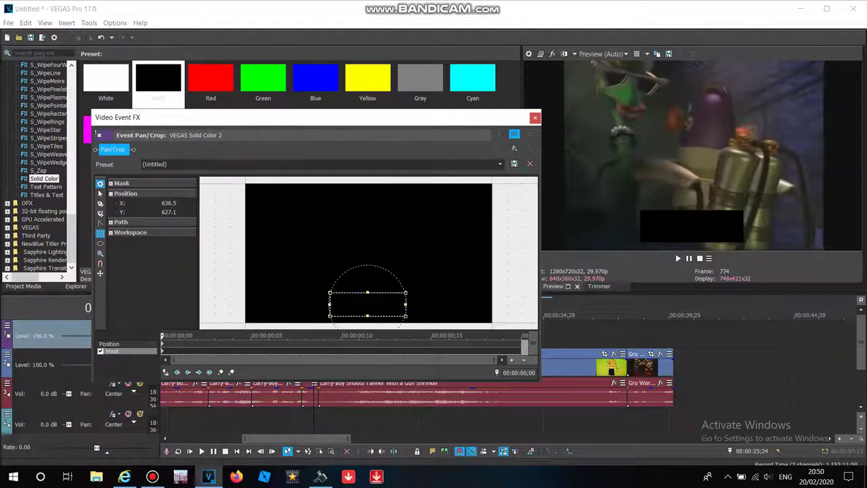
left_click(536, 118)
left_click(379, 190)
Step: Insert another video track and add a default Titles & Text event to it, shortened to the length of the black solid
right_click(393, 331)
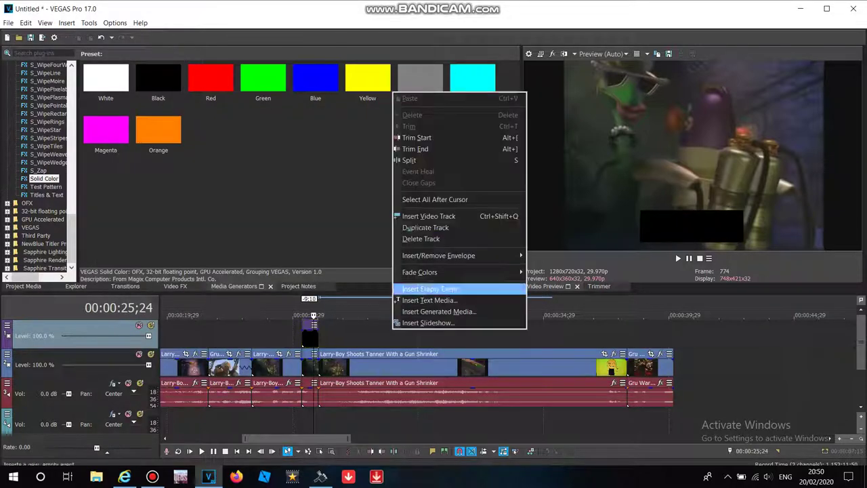
left_click(434, 214)
left_click(126, 286)
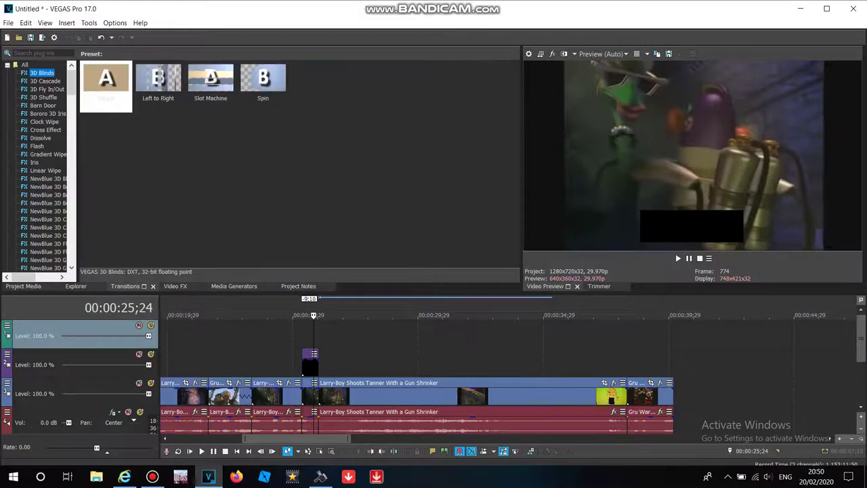
left_click(298, 286)
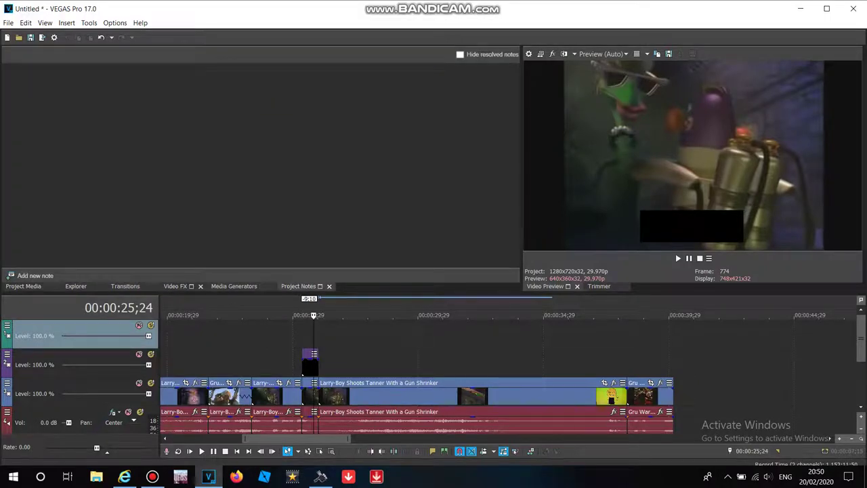
left_click(175, 286)
left_click(234, 286)
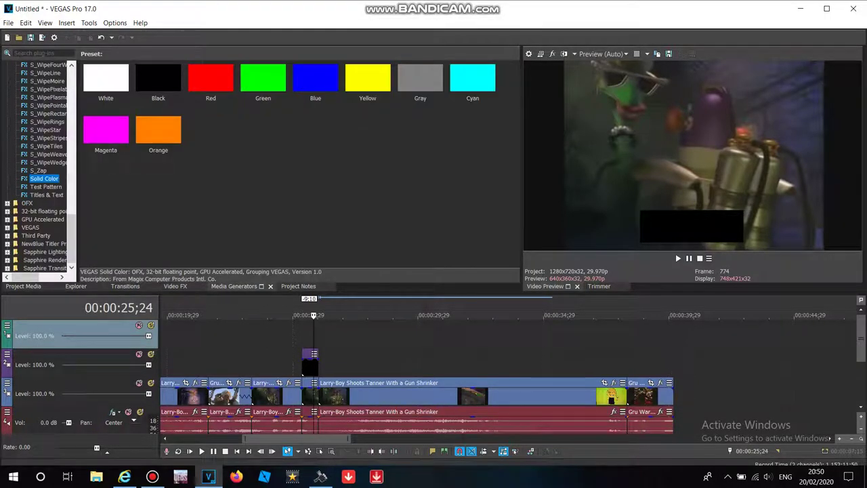
left_click(47, 195)
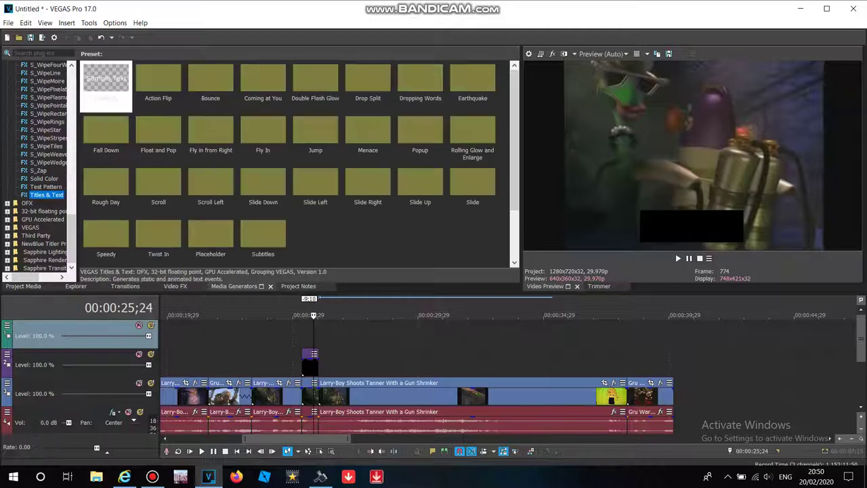
left_click(669, 338)
left_click(106, 85)
left_click_drag(106, 86, 302, 335)
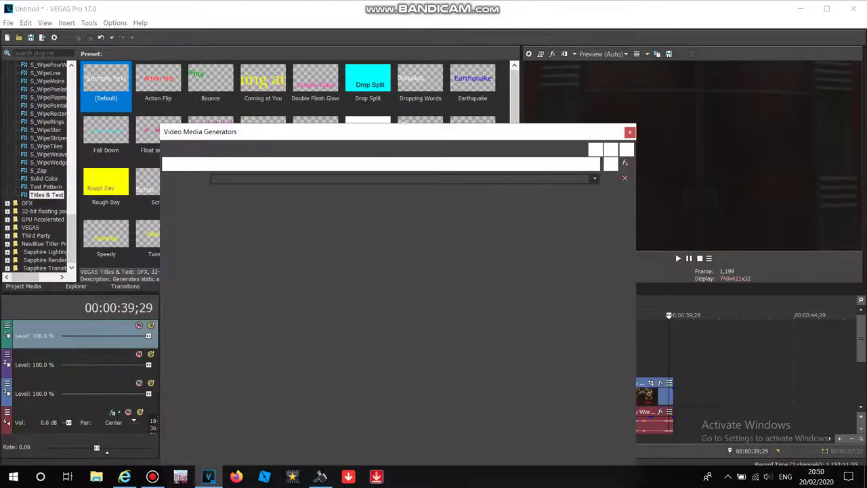
left_click(630, 132)
left_click_drag(553, 337, 319, 337)
Step: Place the playhead within the new text event at 00:00:25;24 so its frame is previewed
left_click(314, 337)
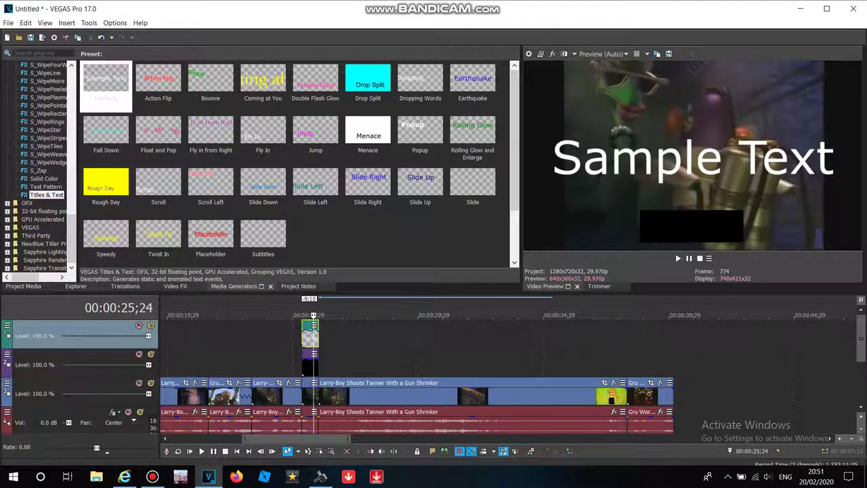
right_click(310, 335)
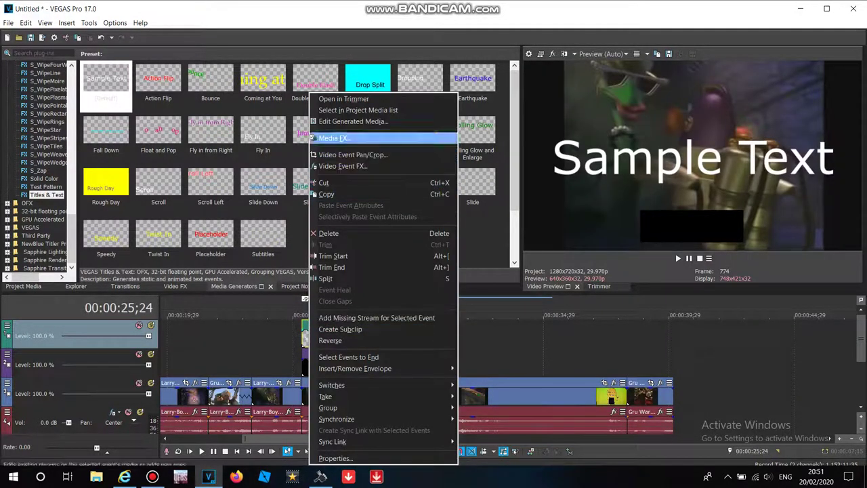
left_click(334, 138)
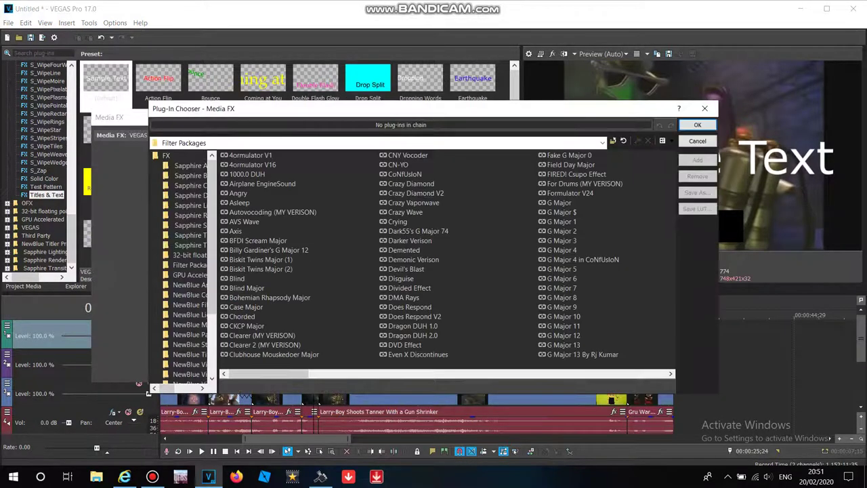
left_click(697, 125)
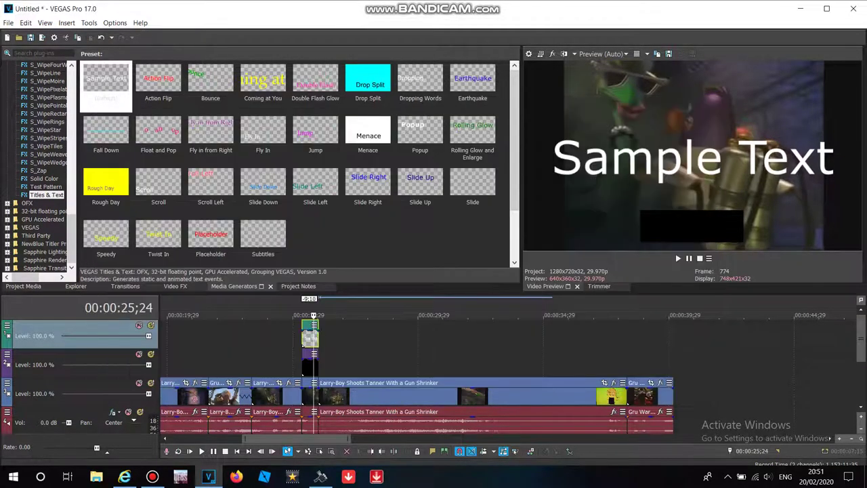
Step: Edit the generated text event and replace its sample text with "...Charles Muntz!"
right_click(309, 321)
left_click(338, 350)
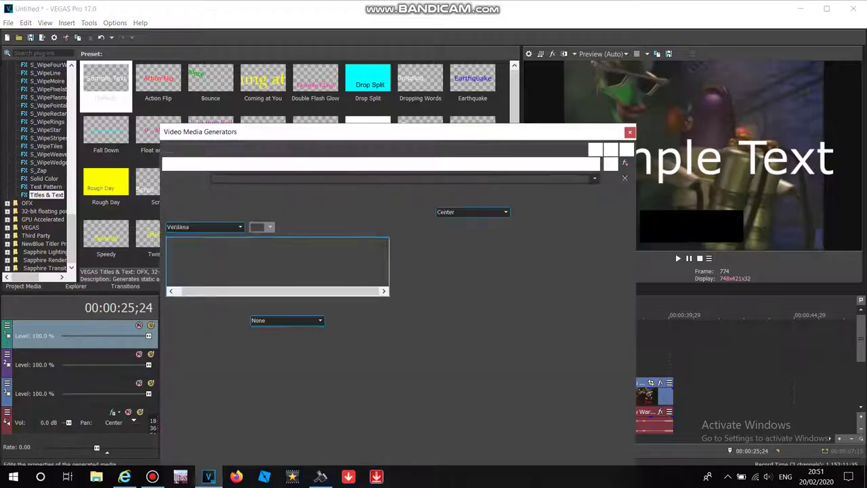
left_click_drag(387, 261, 168, 262)
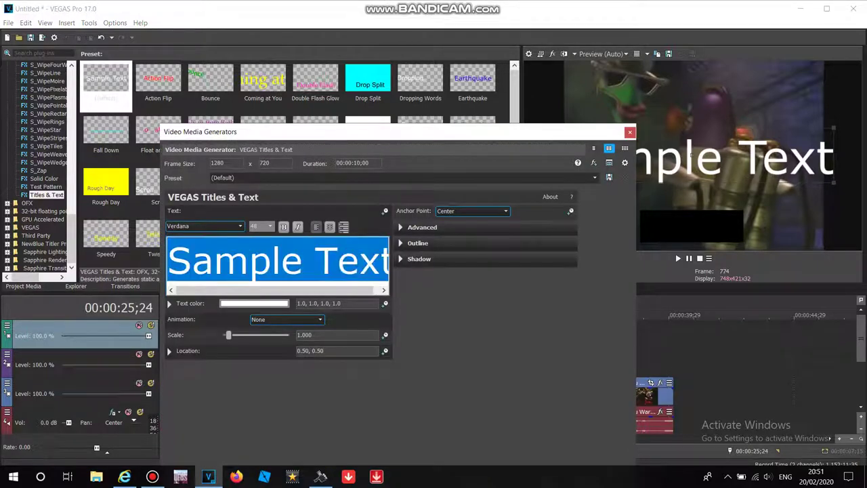
type("...Char")
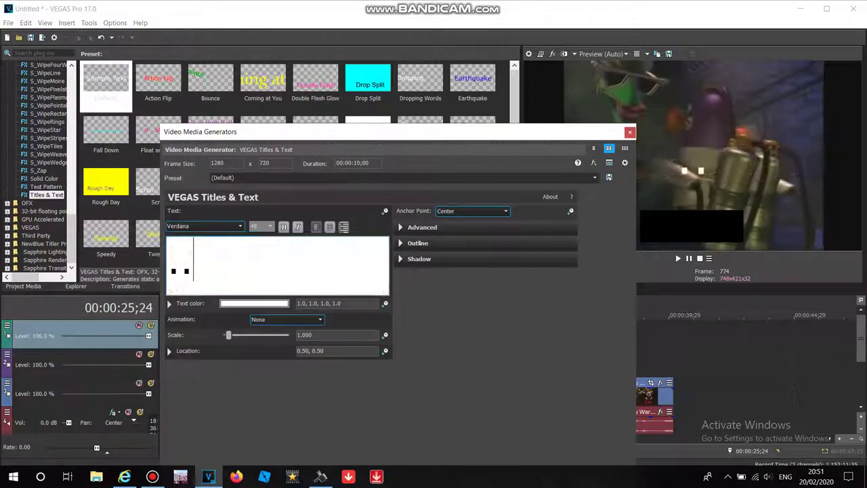
type("les Muntz!")
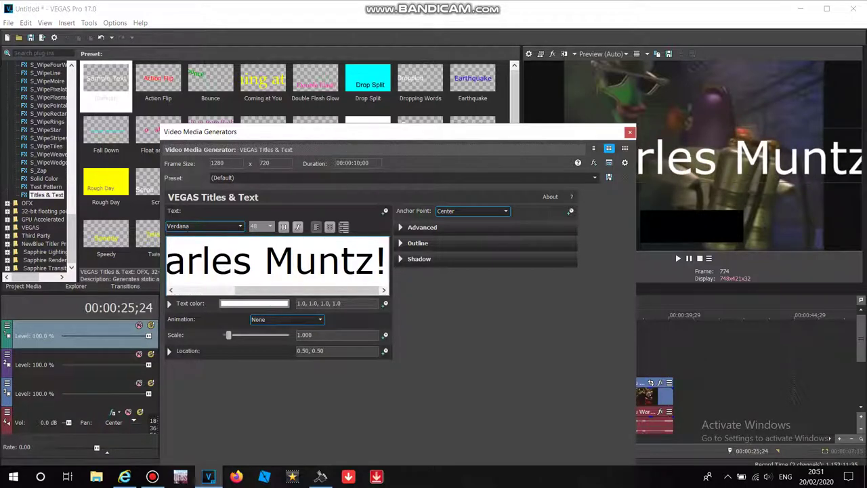
Step: Scale the "...Charles Muntz!" text to about 0.246 and place it over the black rectangle at about 0.50, 0.12
type("0.600")
key("Tab")
left_click(724, 157)
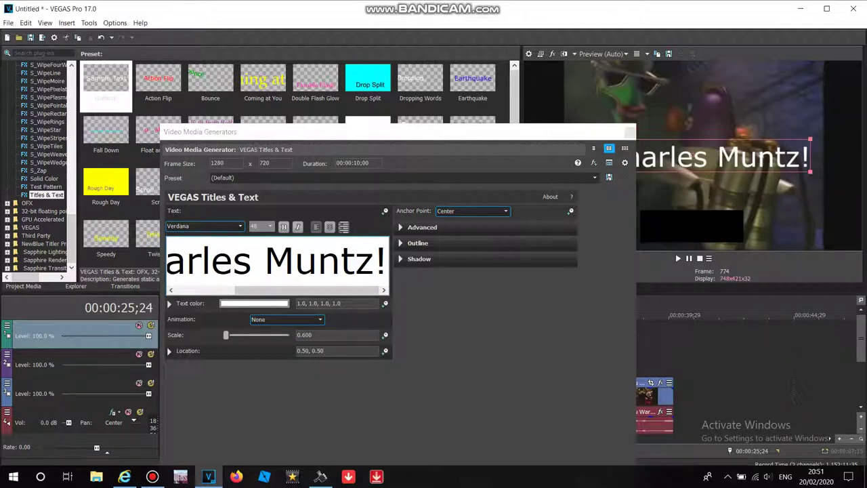
left_click_drag(810, 172, 744, 149)
left_click_drag(693, 156, 693, 227)
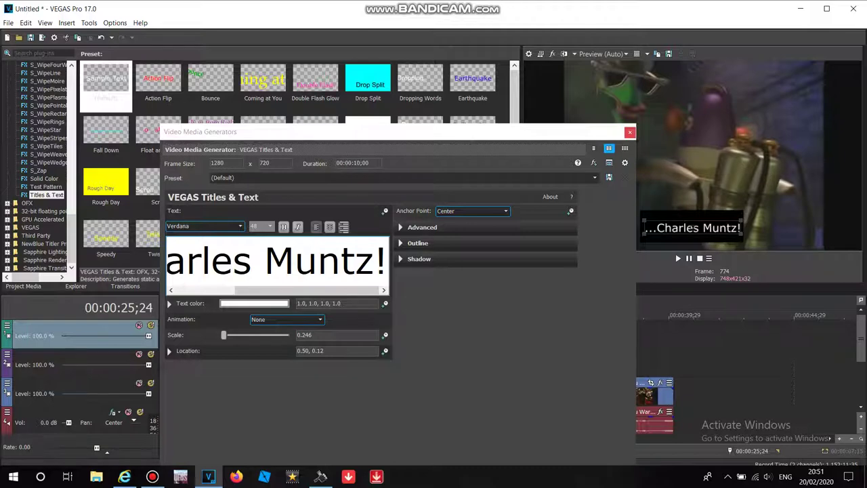
left_click(630, 132)
Step: Move all the timeline events together to the start of the project and set the loop region across them
scroll(637, 373, "down", 6)
left_click(320, 452)
left_click_drag(346, 428, 223, 325)
left_click_drag(288, 397, 217, 396)
left_click(288, 452)
double_click(304, 303)
Step: Render the project as Windows Media Video V11 with the 4.8 Mbps HD 720-24p template, named "Larry Boy Shoots Charles Muntz With A Gun Shrinker"
left_click(9, 23)
left_click(27, 101)
type("Larr")
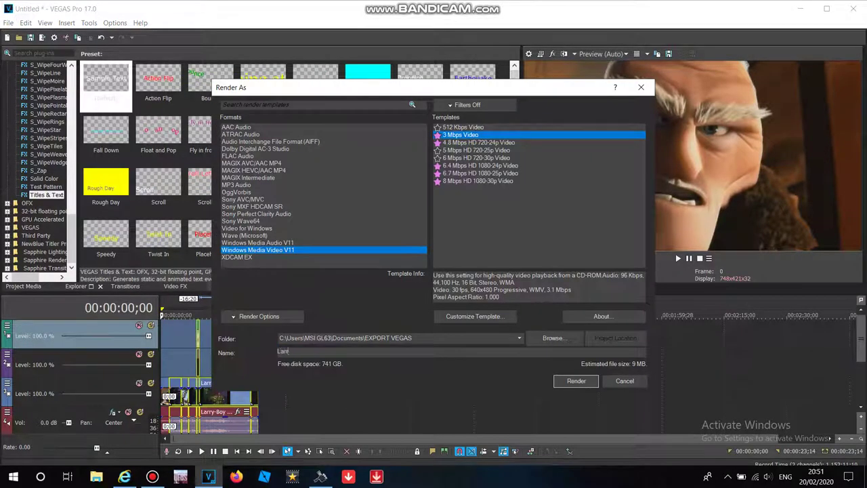
type("y Boy Shh")
type("ots Charles Muntz With A Gun Shrinker")
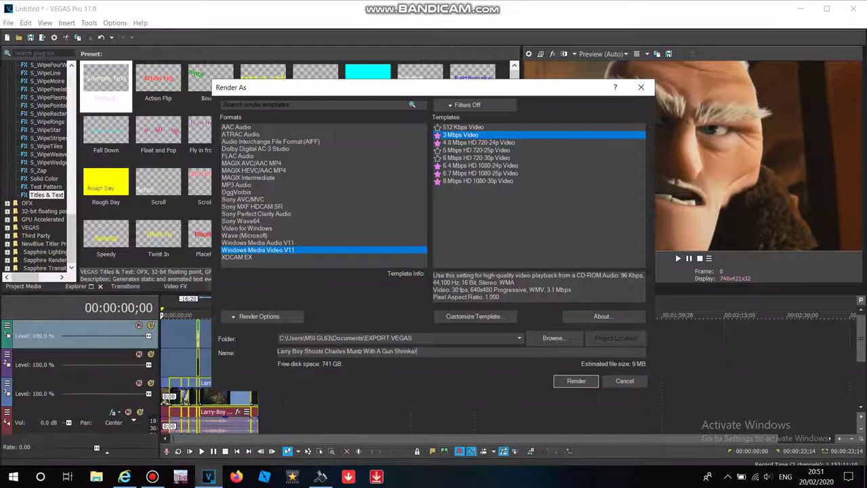
left_click(472, 142)
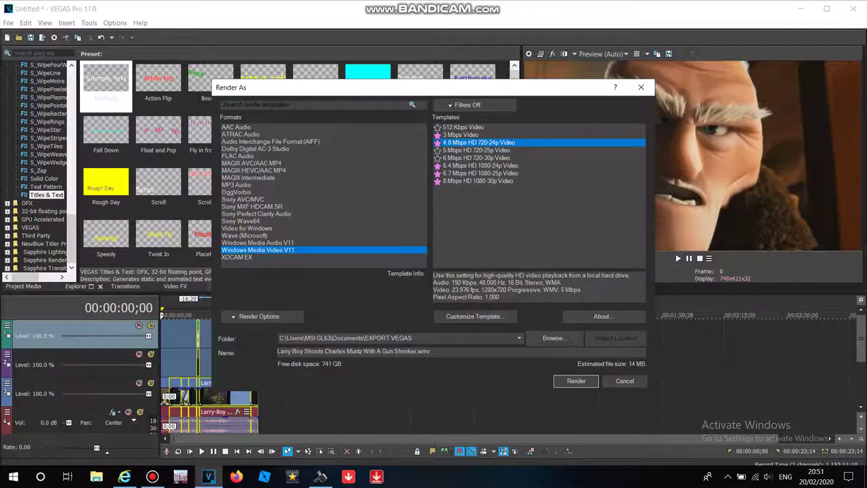
left_click(576, 381)
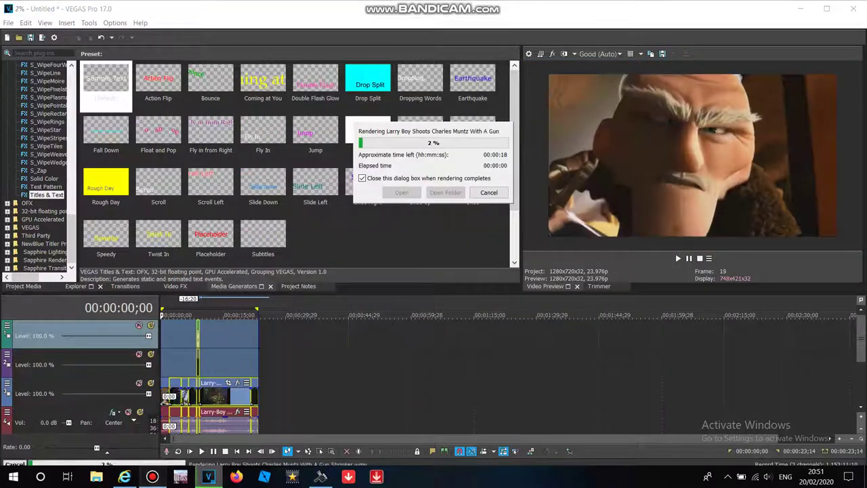